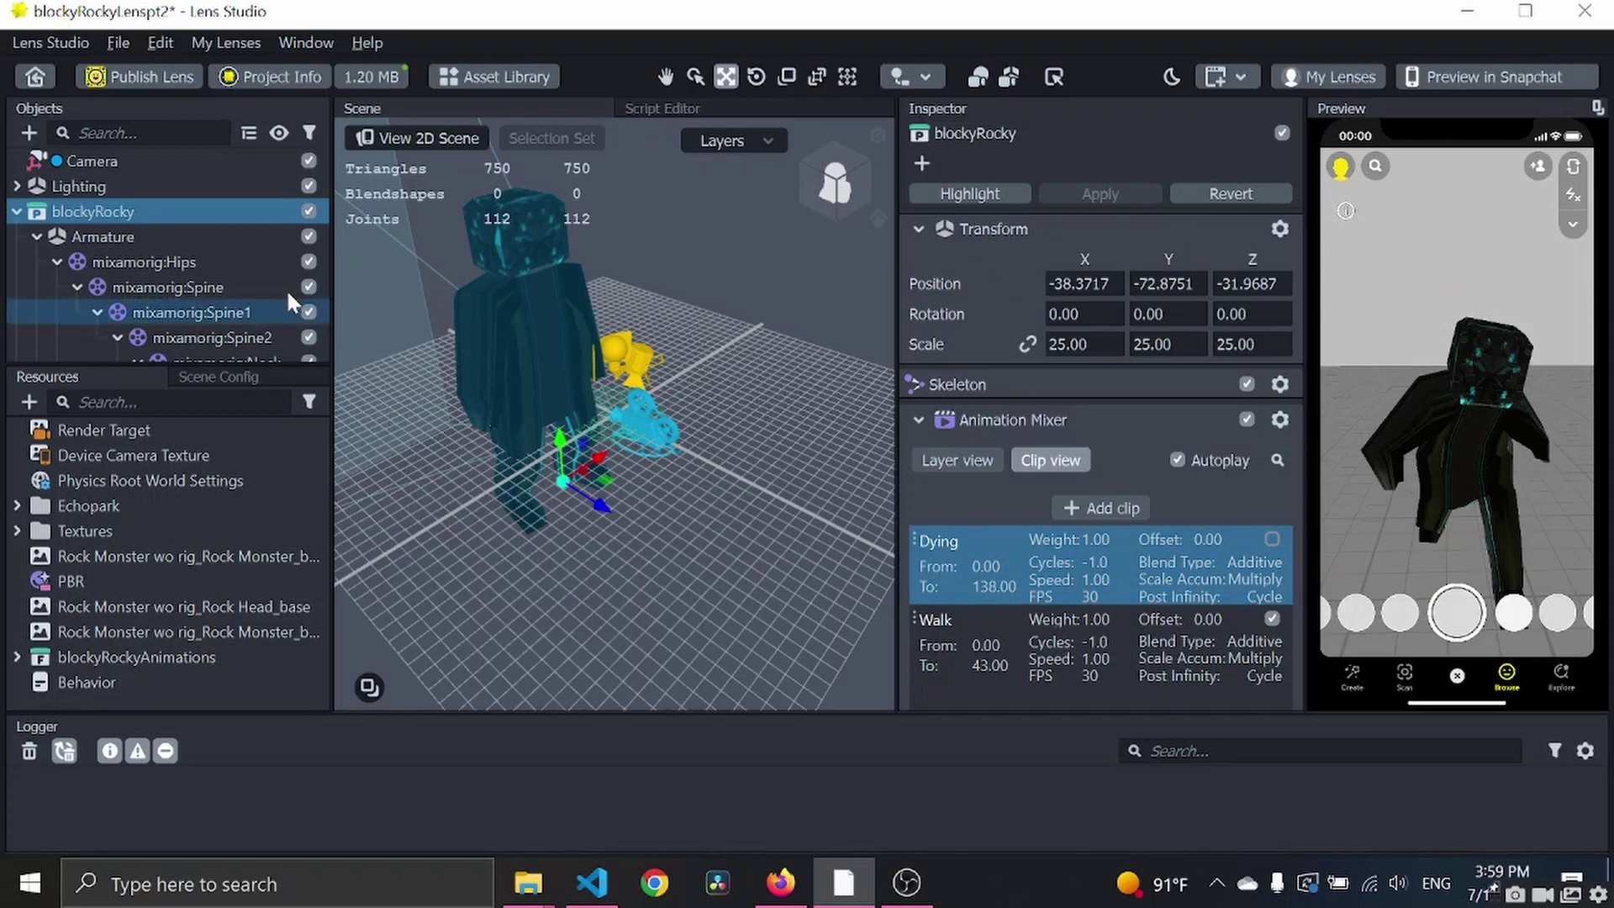
Collapse blockyRocky's bone hierarchy in the Objects panel, leaving Camera, Lighting and blockyRocky.
left_click(17, 211)
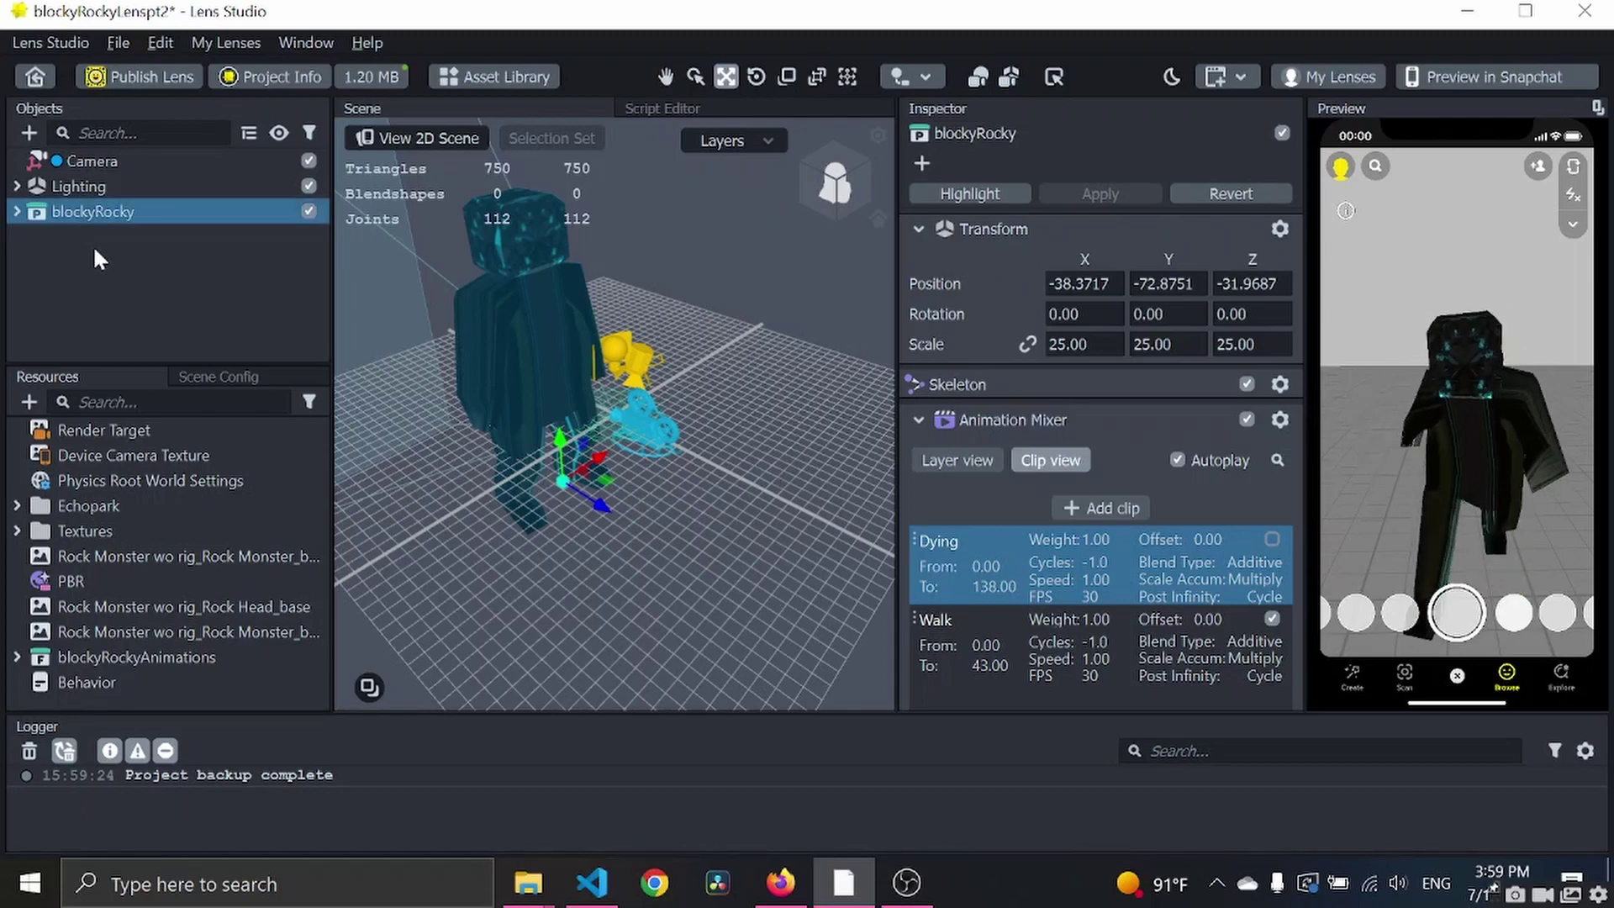
Deselect the character and add a Behavior helper-script object found by searching 'beha'.
left_click(155, 279)
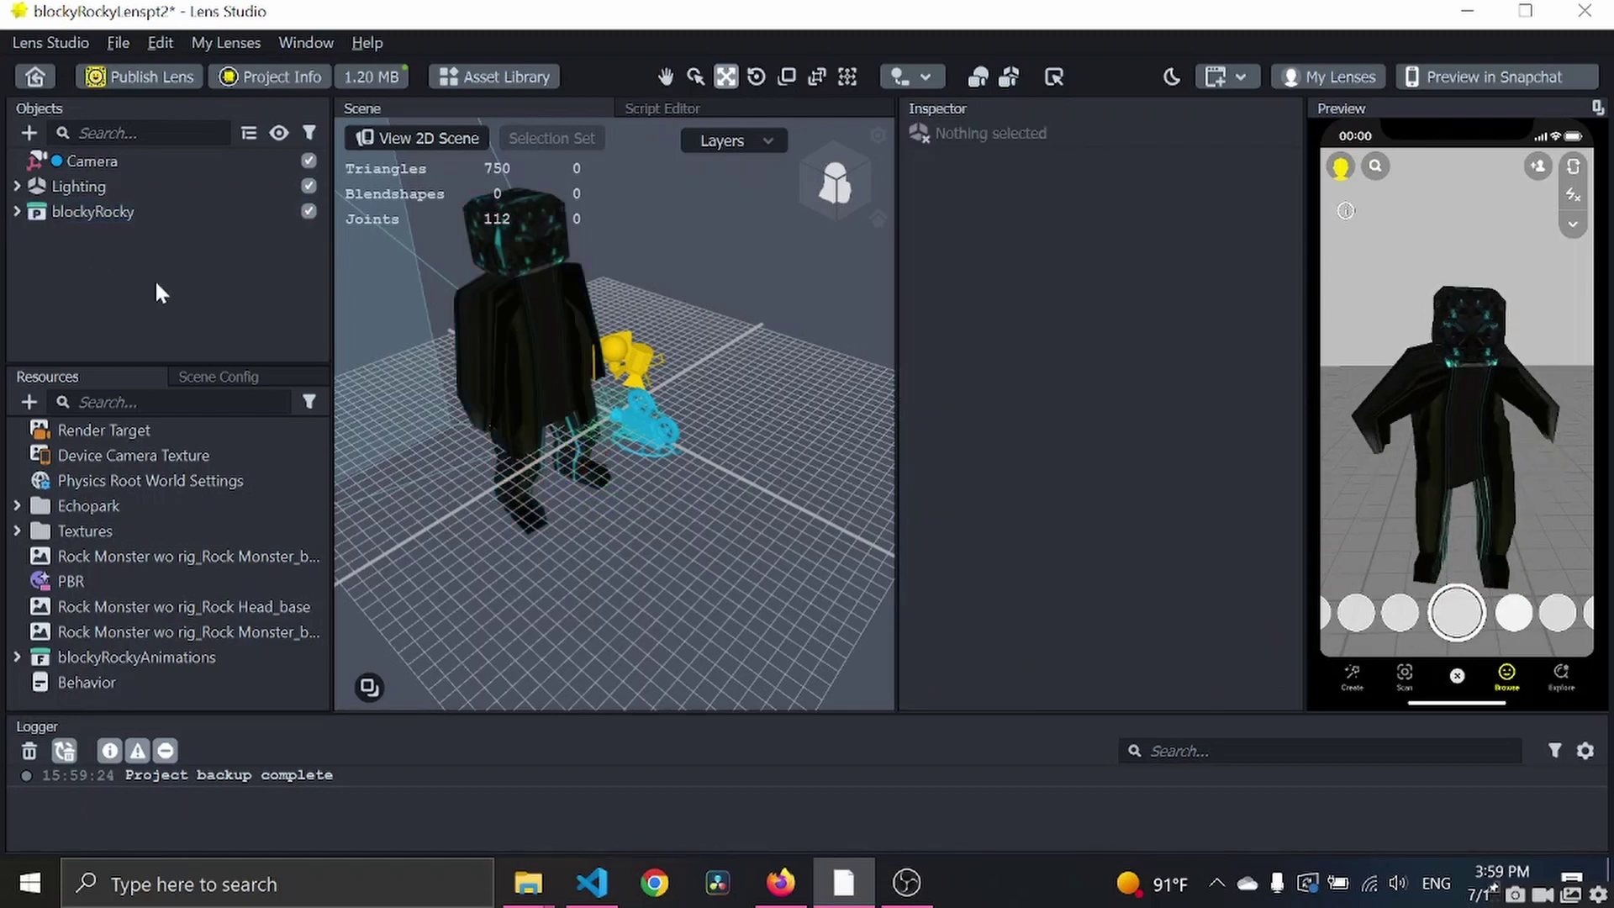
left_click(25, 135)
type("beha")
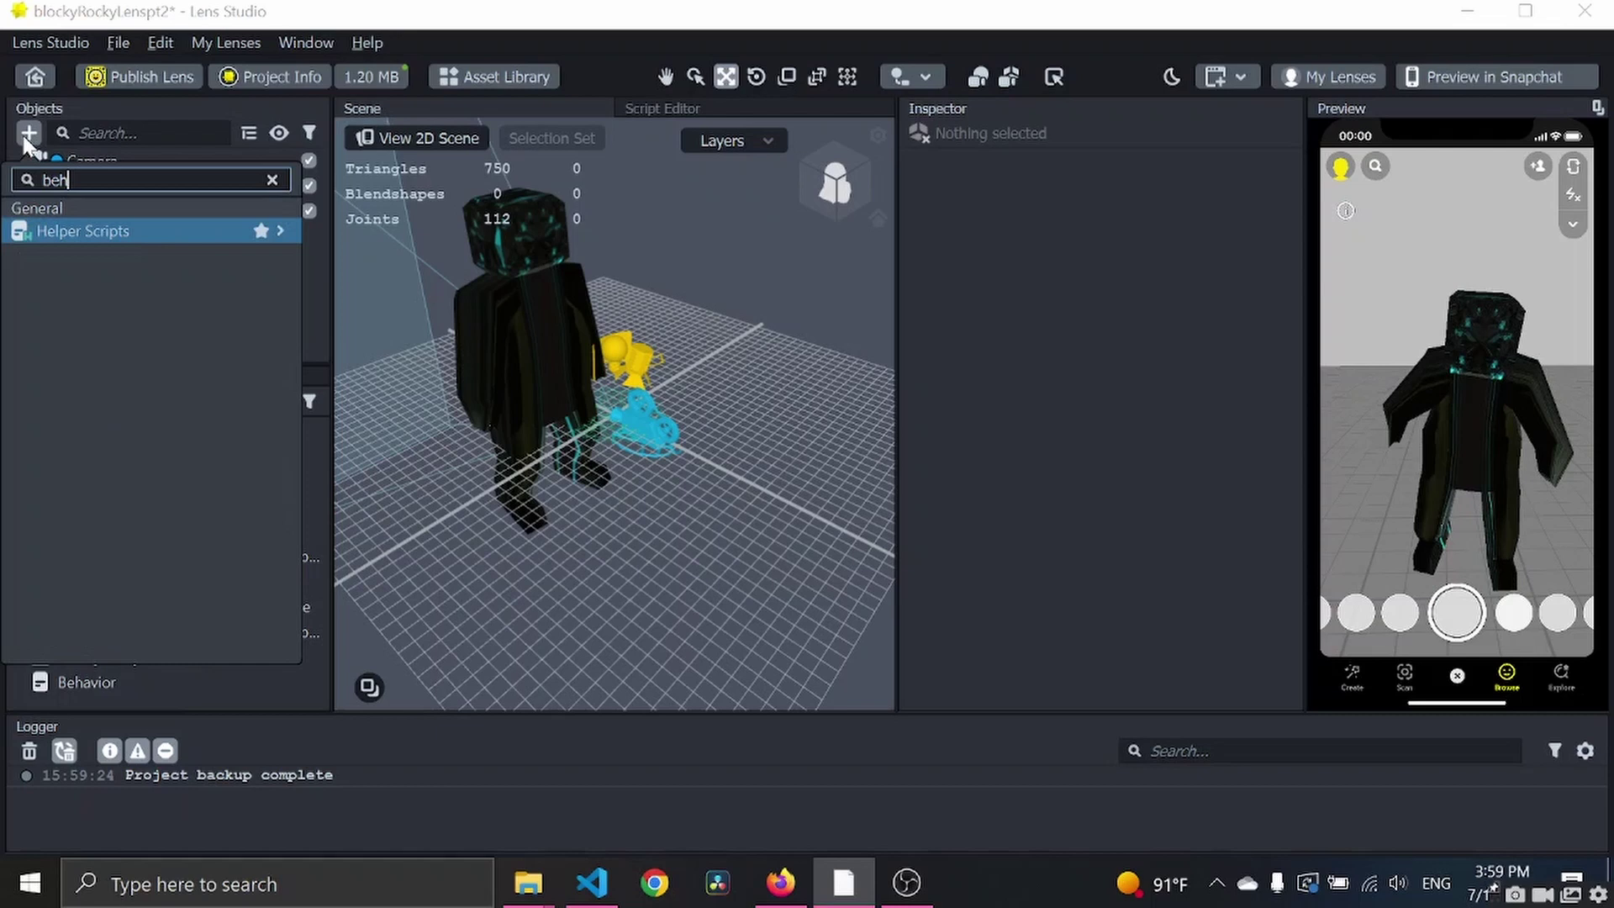
mouse_move(84, 235)
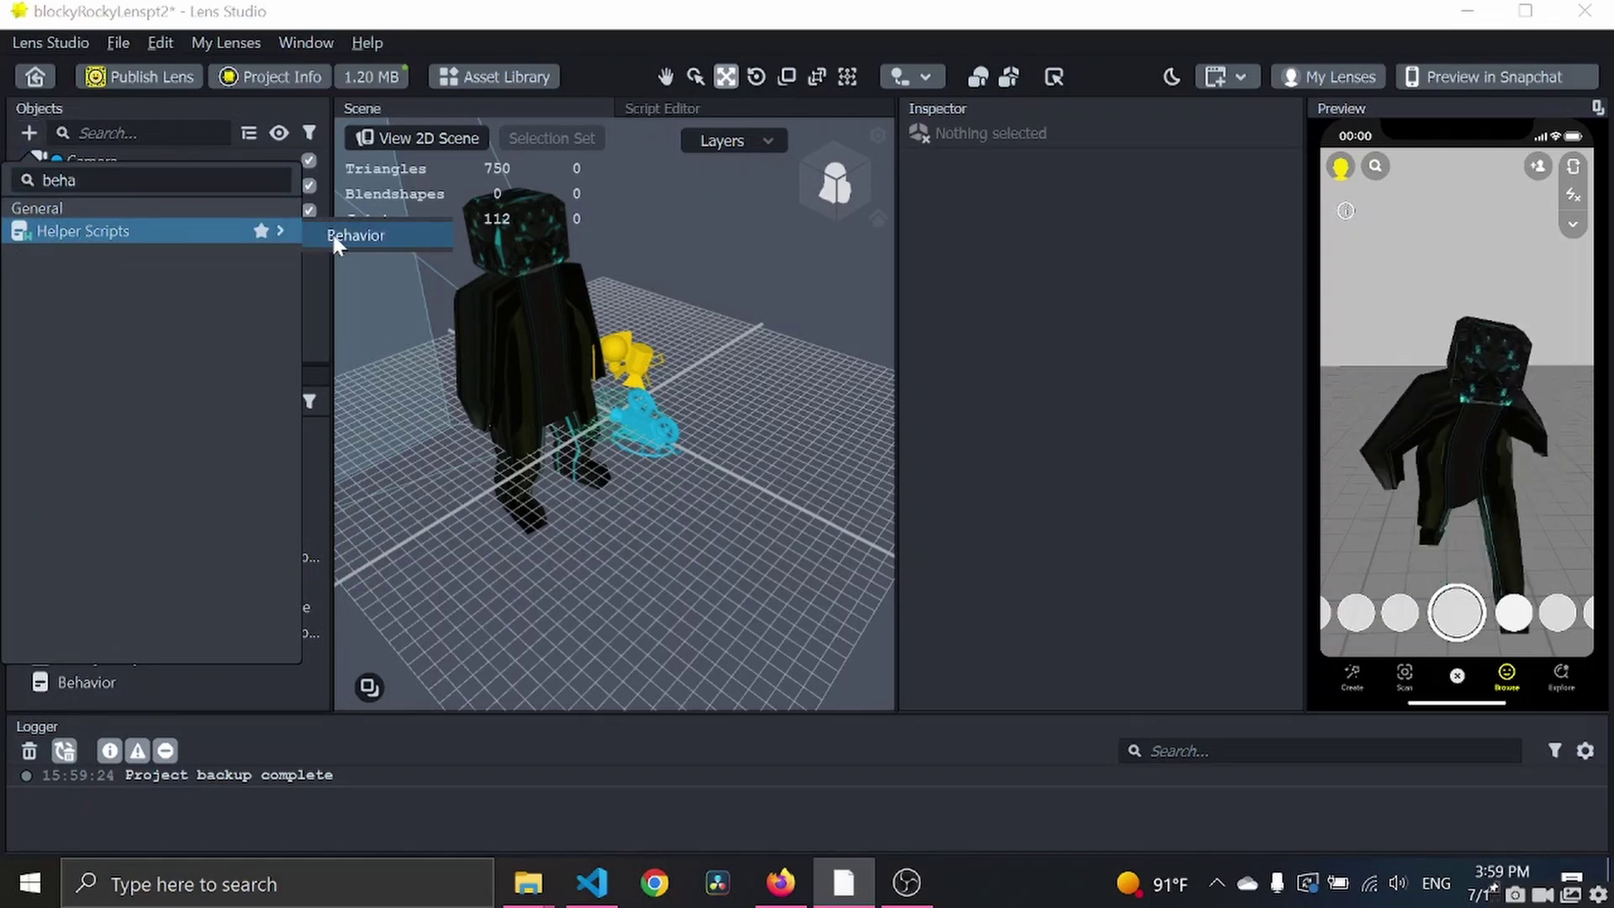
left_click(358, 236)
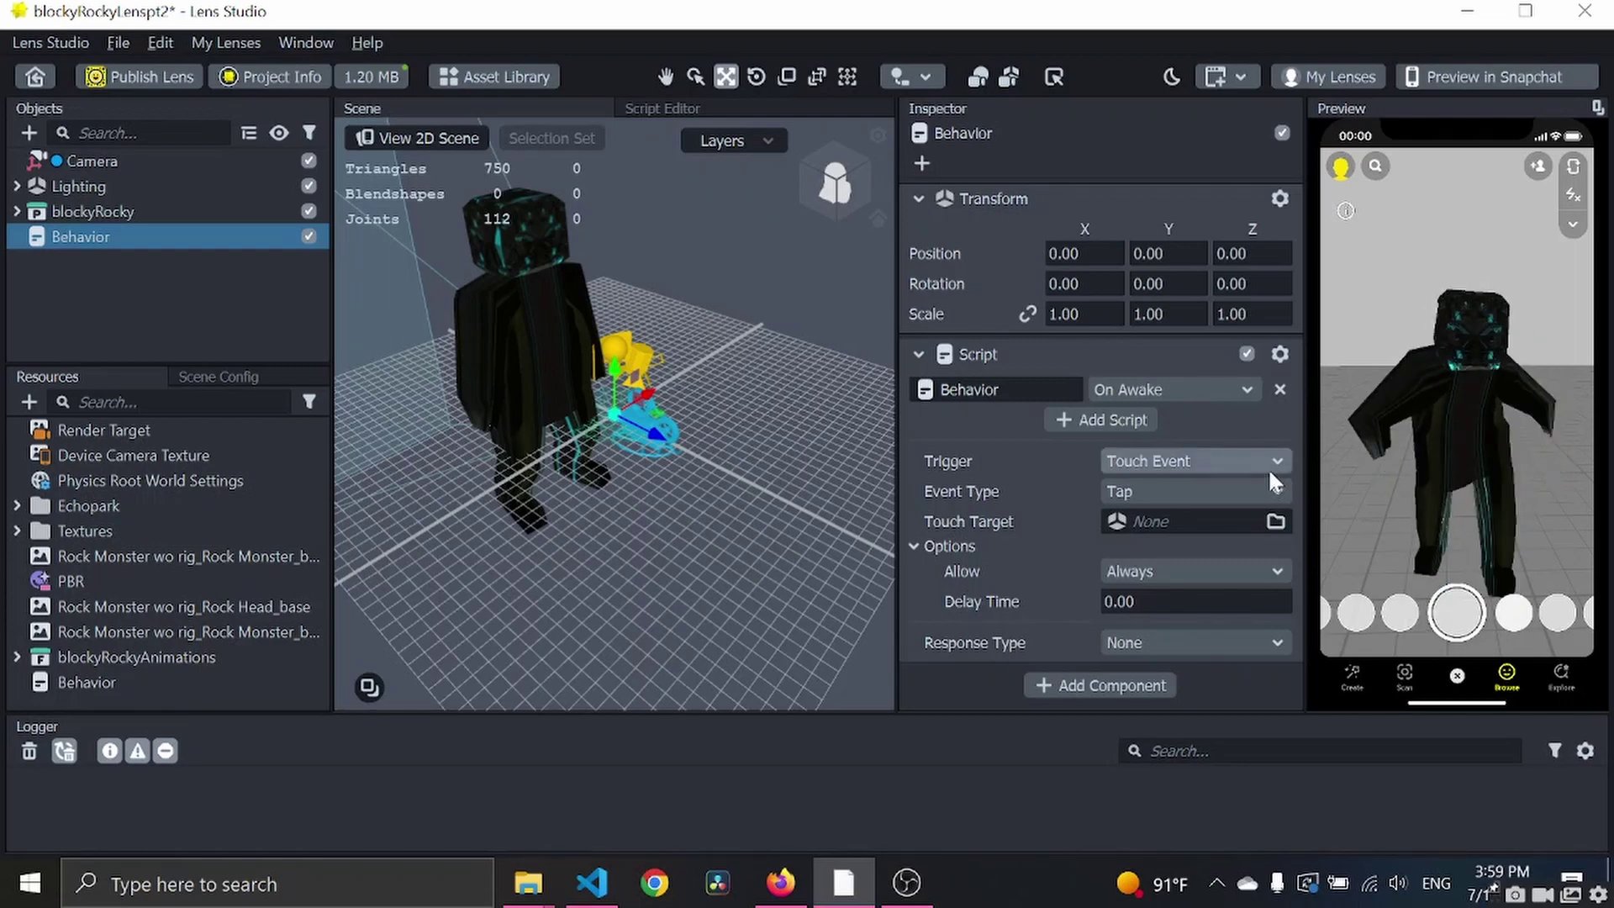
Set the Behavior trigger to Distance Check with Camera as Object A and blockyRocky as Object B.
left_click(1268, 464)
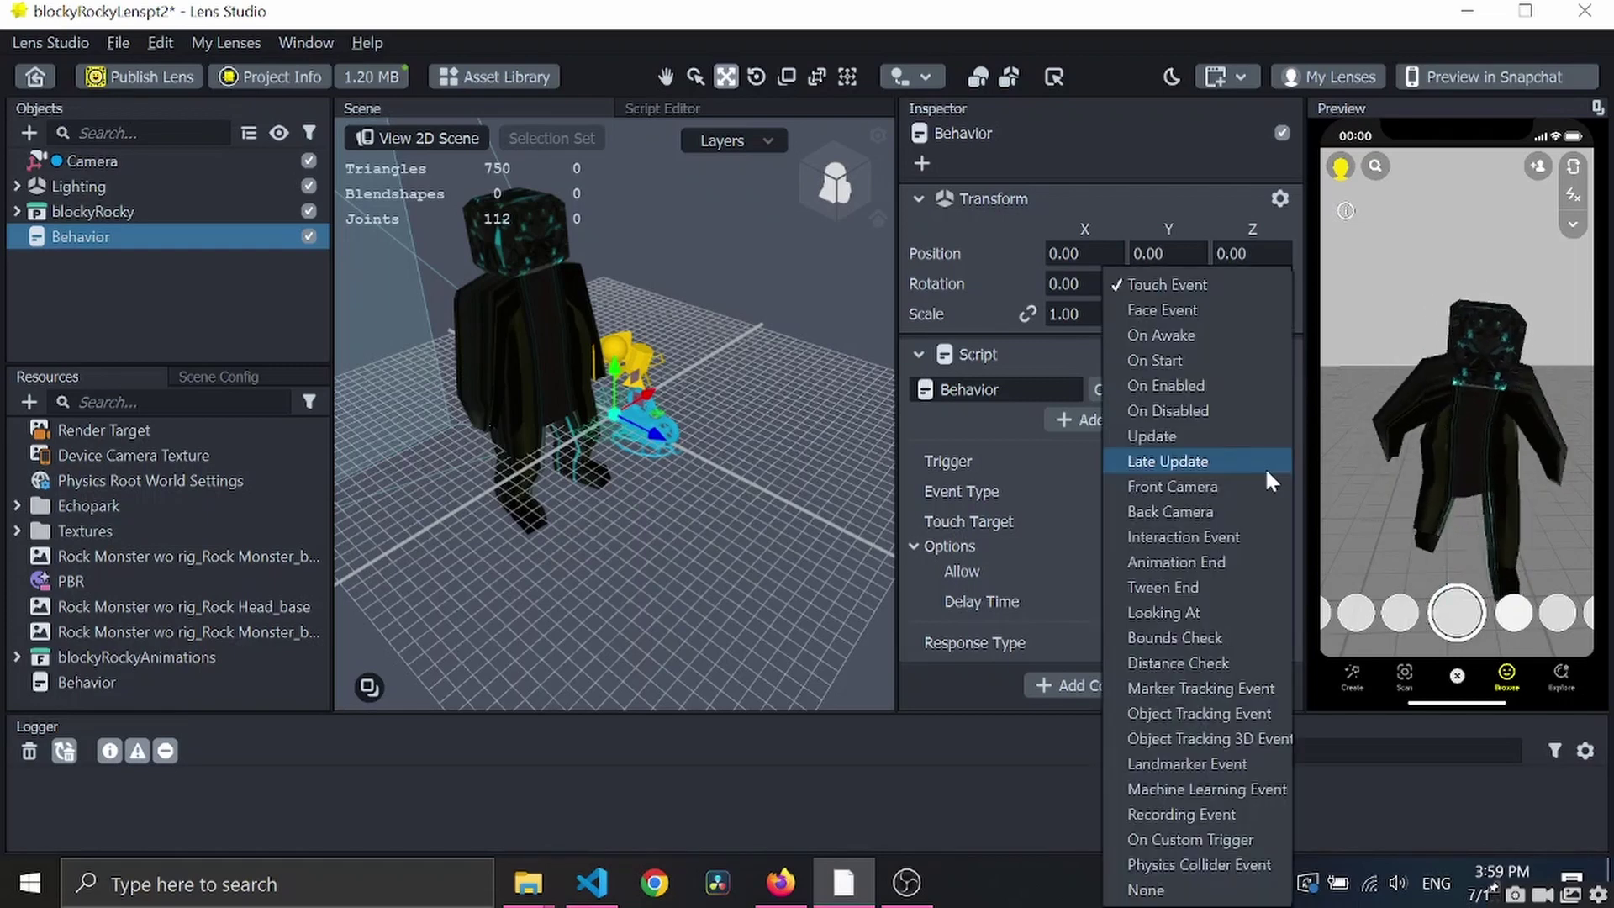
left_click(1199, 663)
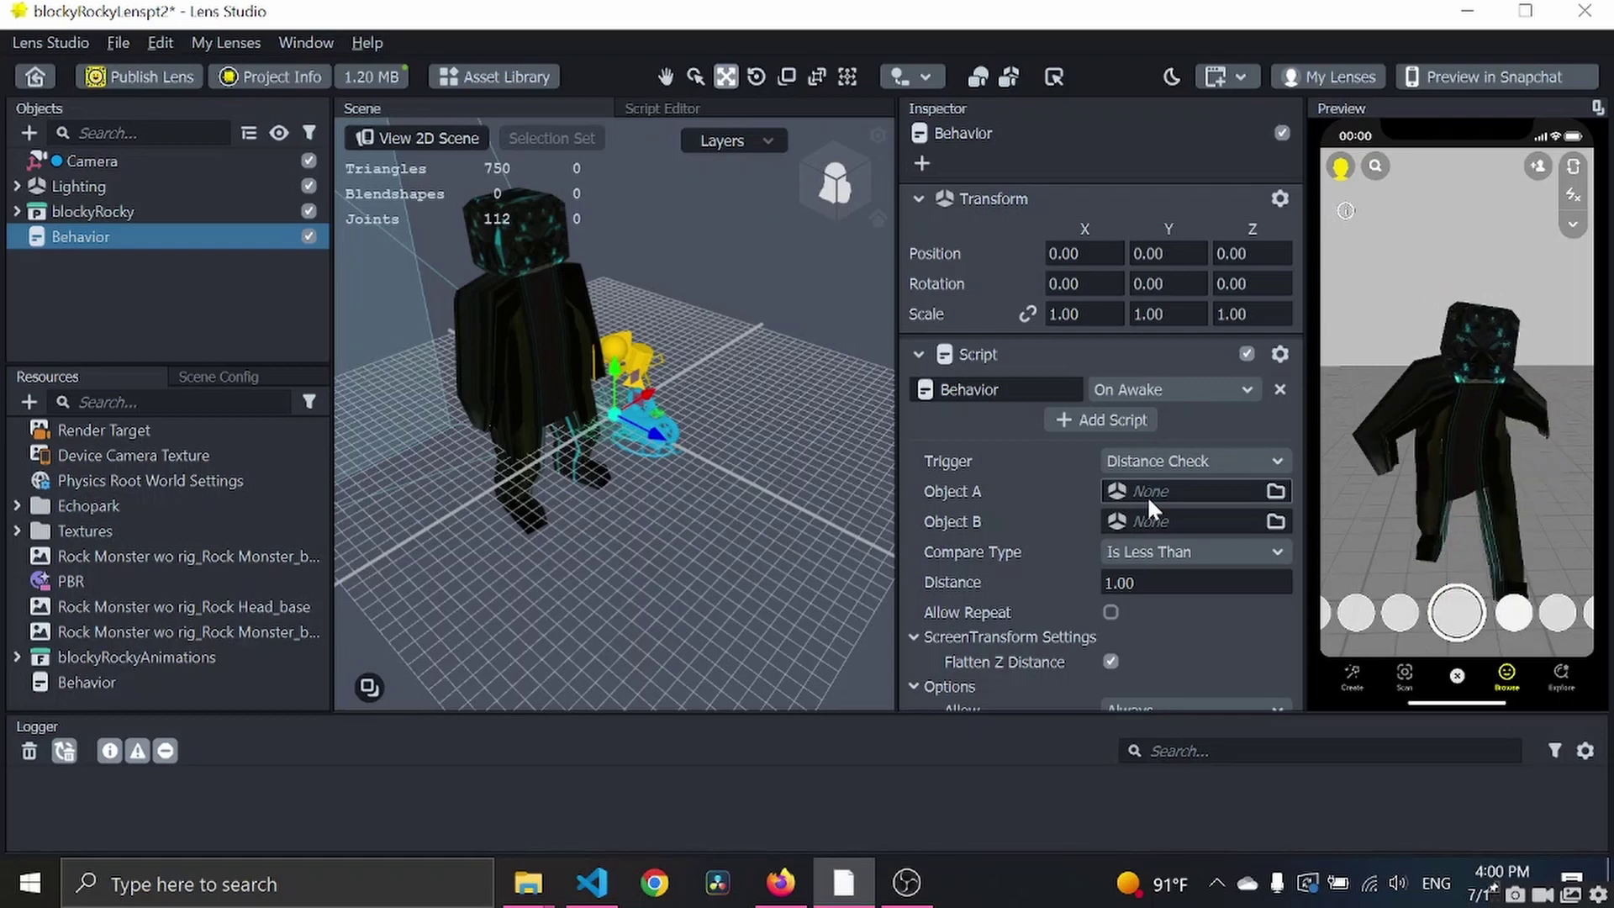
left_click(1148, 495)
left_click(740, 194)
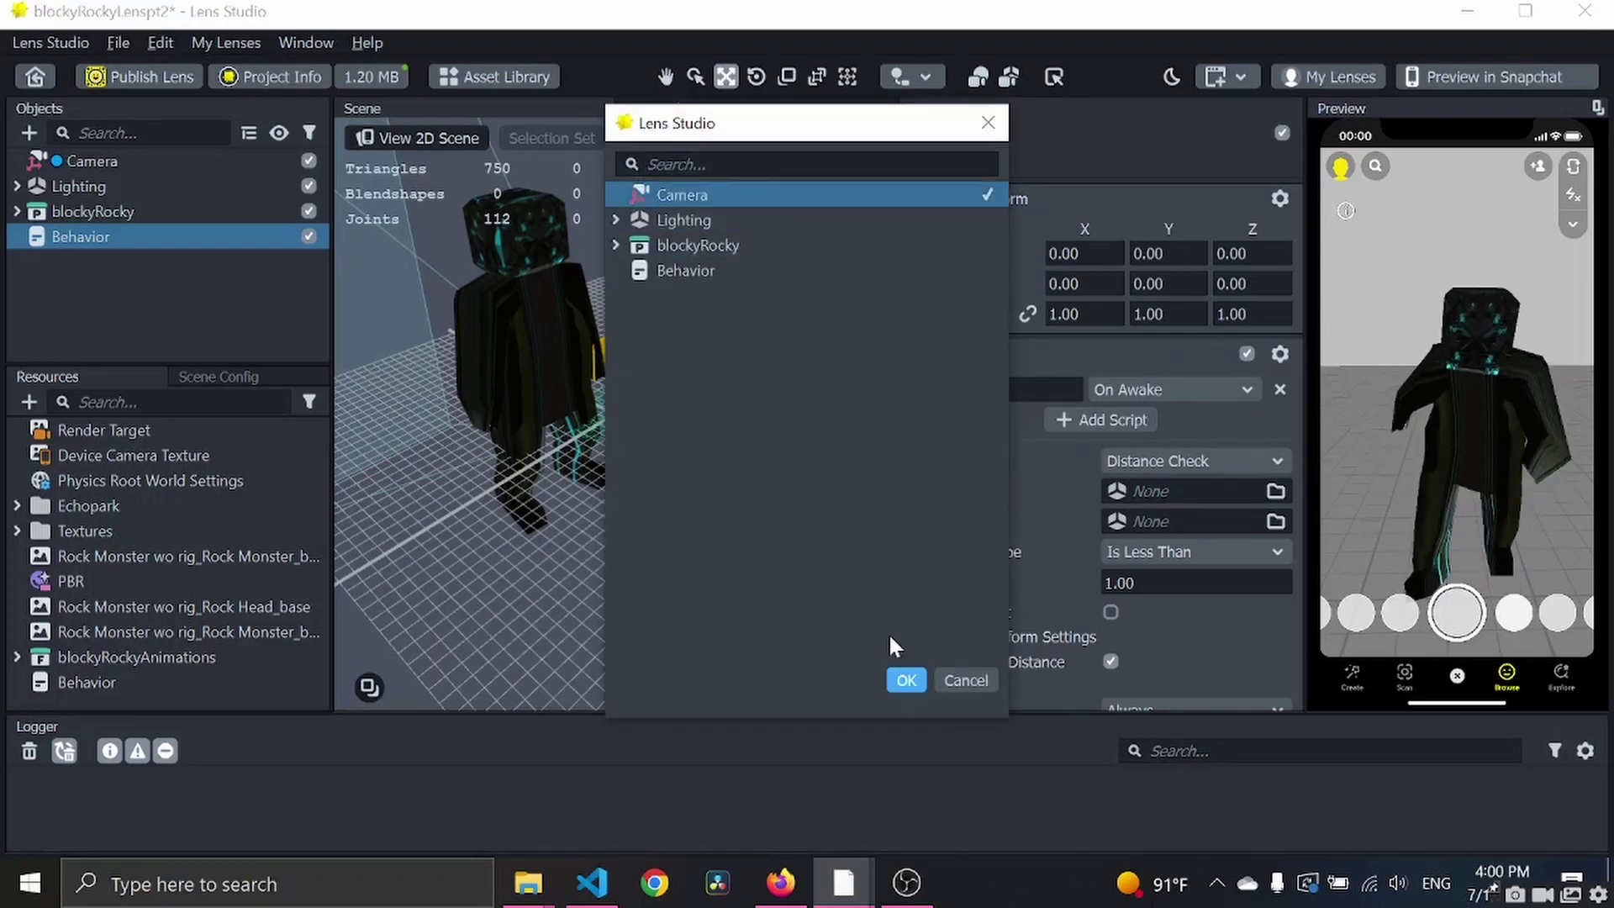
left_click(906, 681)
left_click(1145, 523)
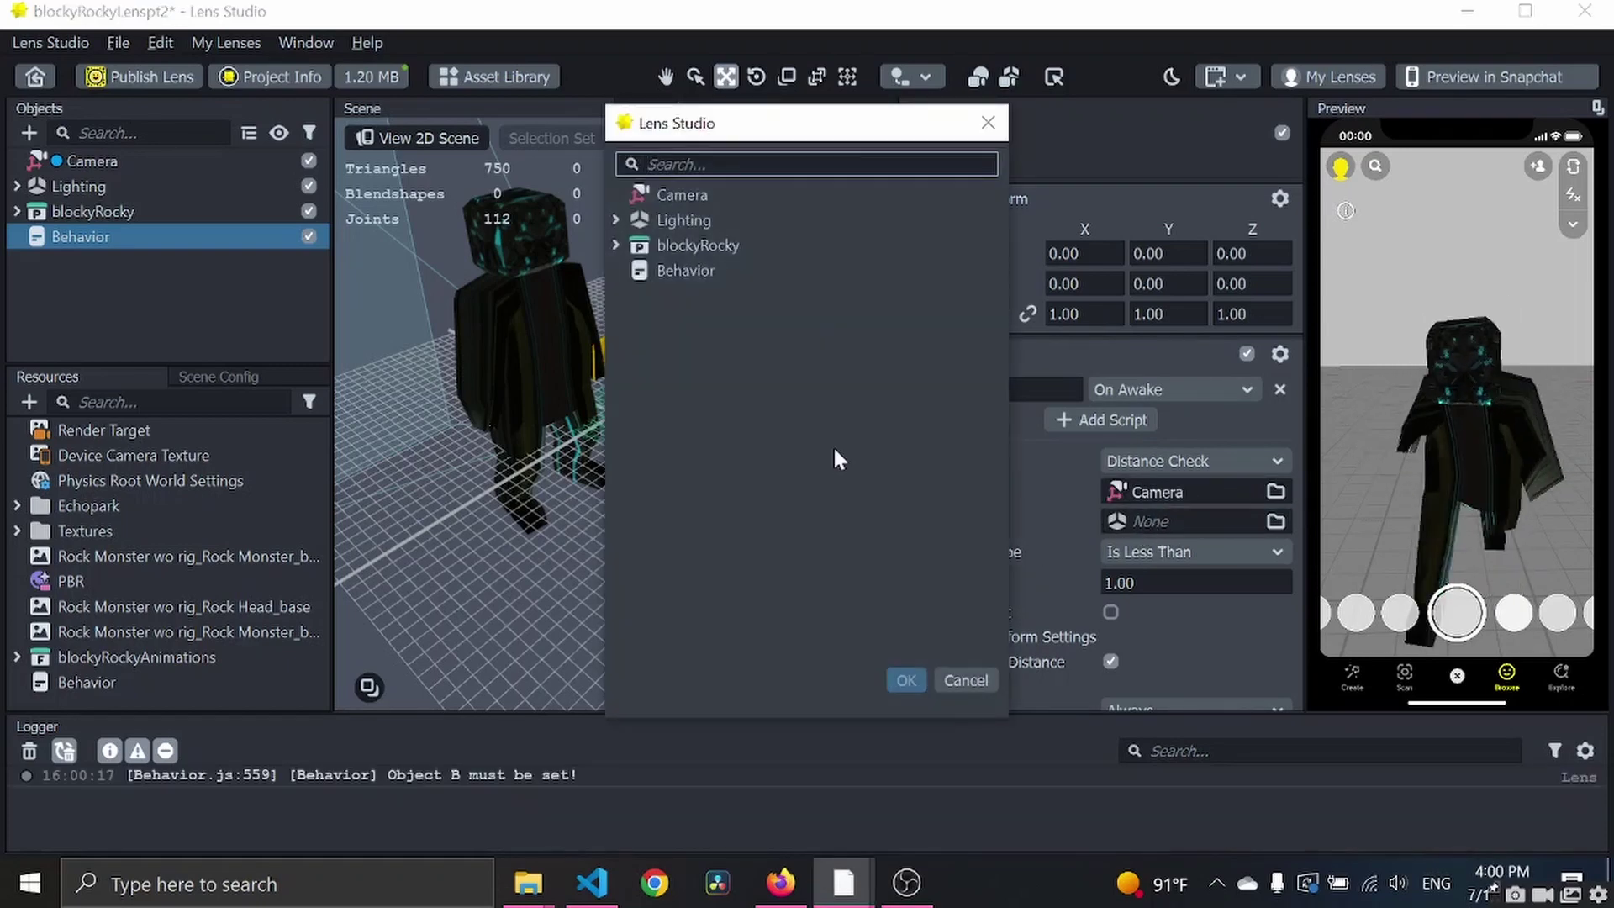
left_click(740, 245)
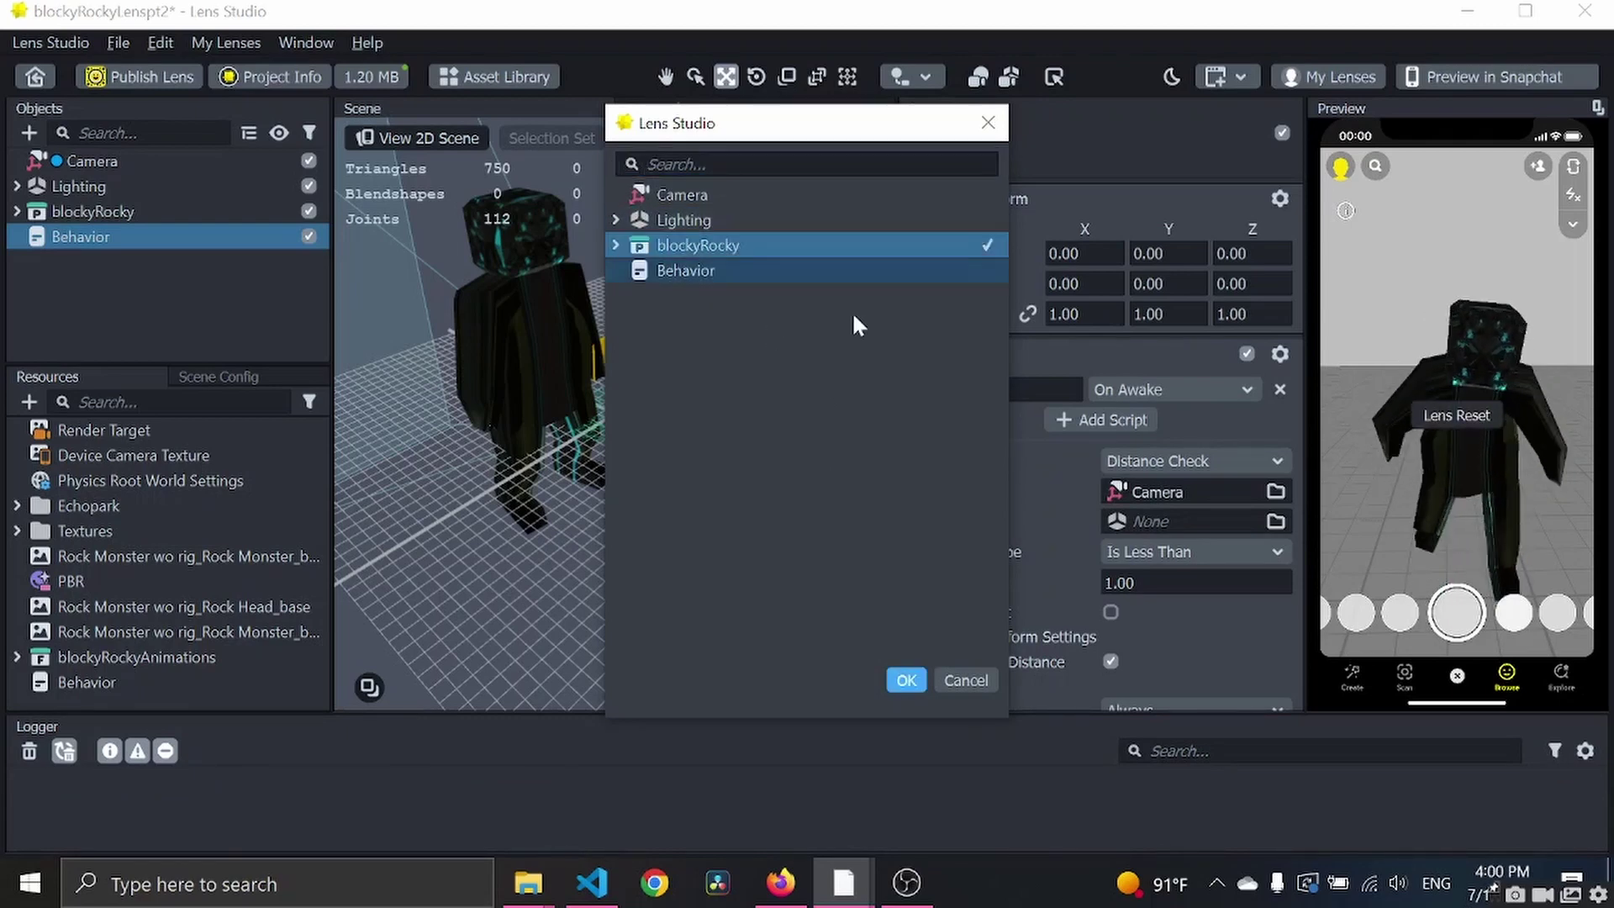
left_click(905, 680)
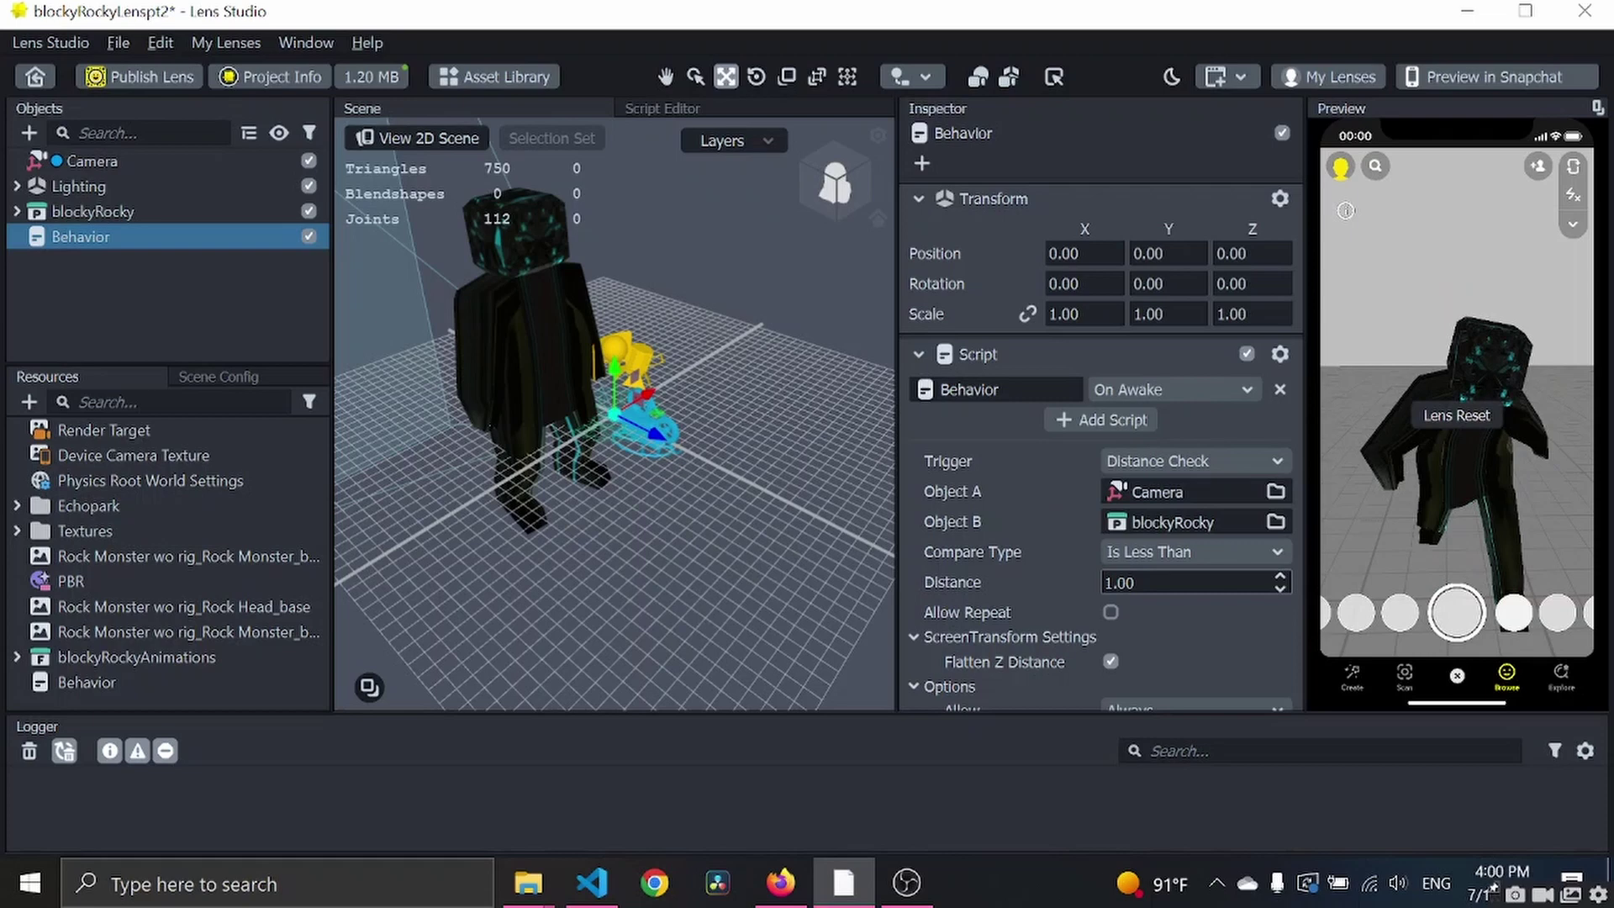
Change the Distance Check distance from 1.00 to 500.
left_click_drag(1137, 581, 1104, 582)
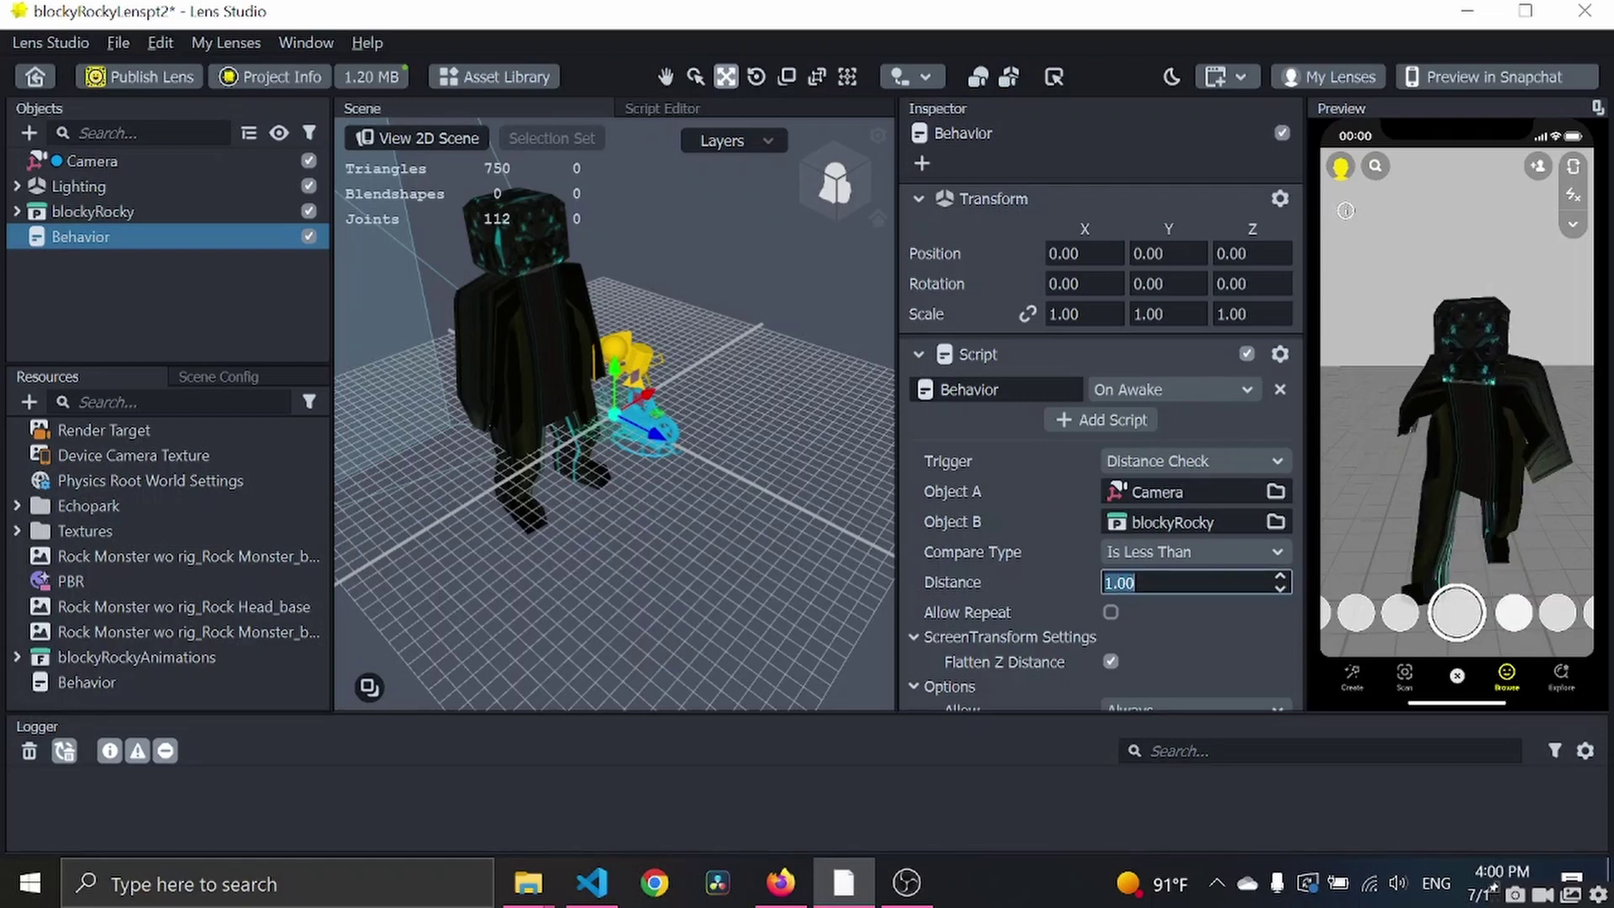
type("500")
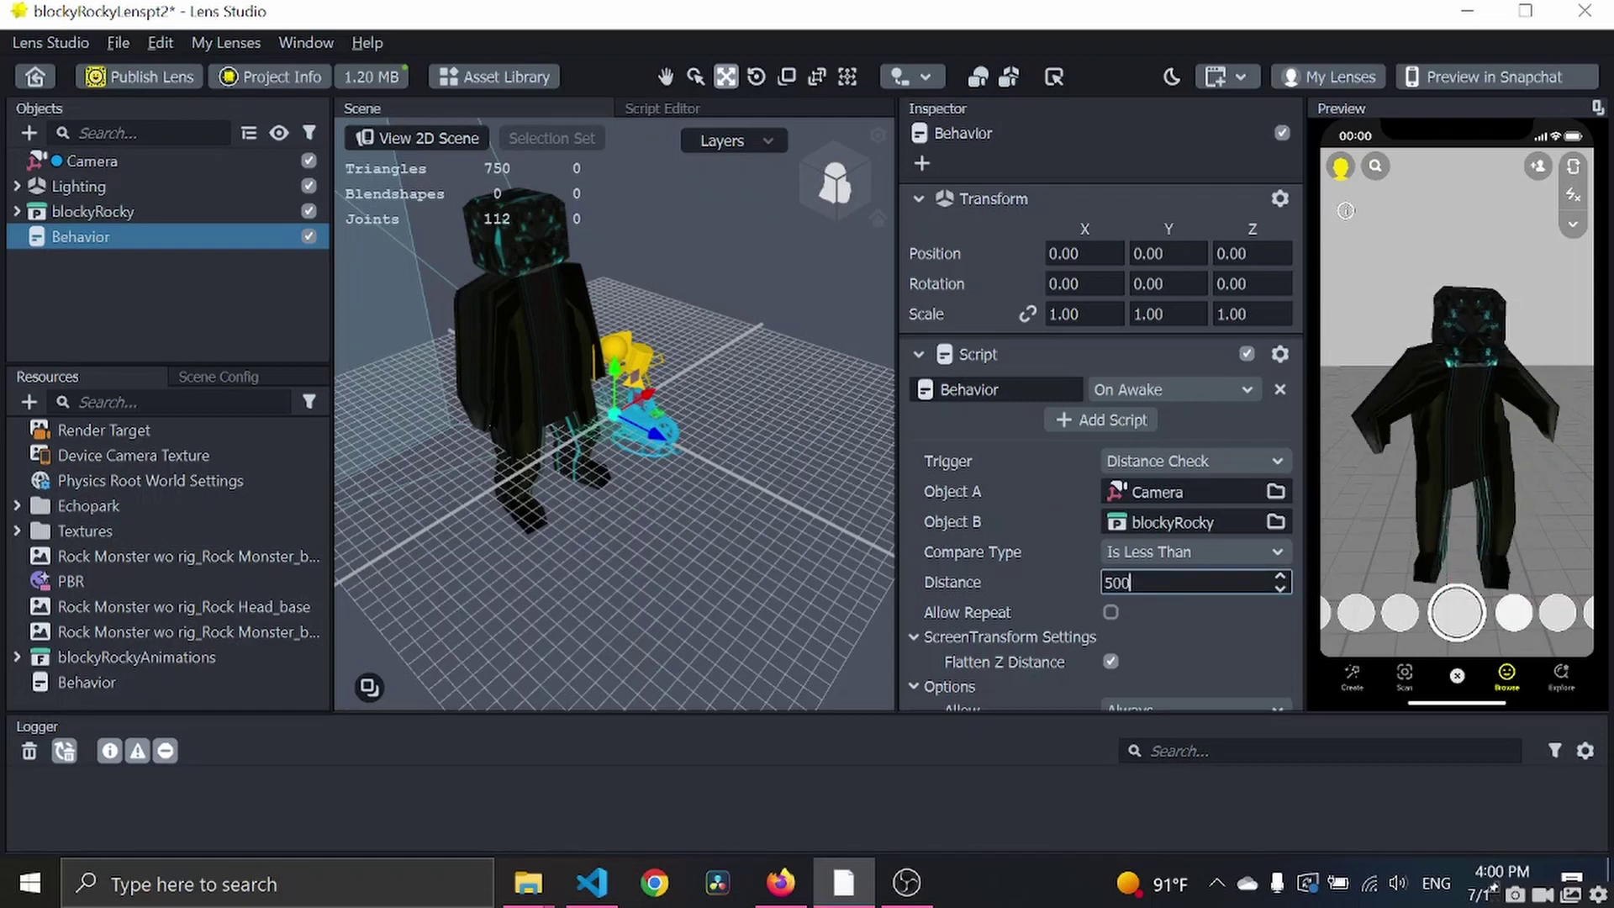
key("Return")
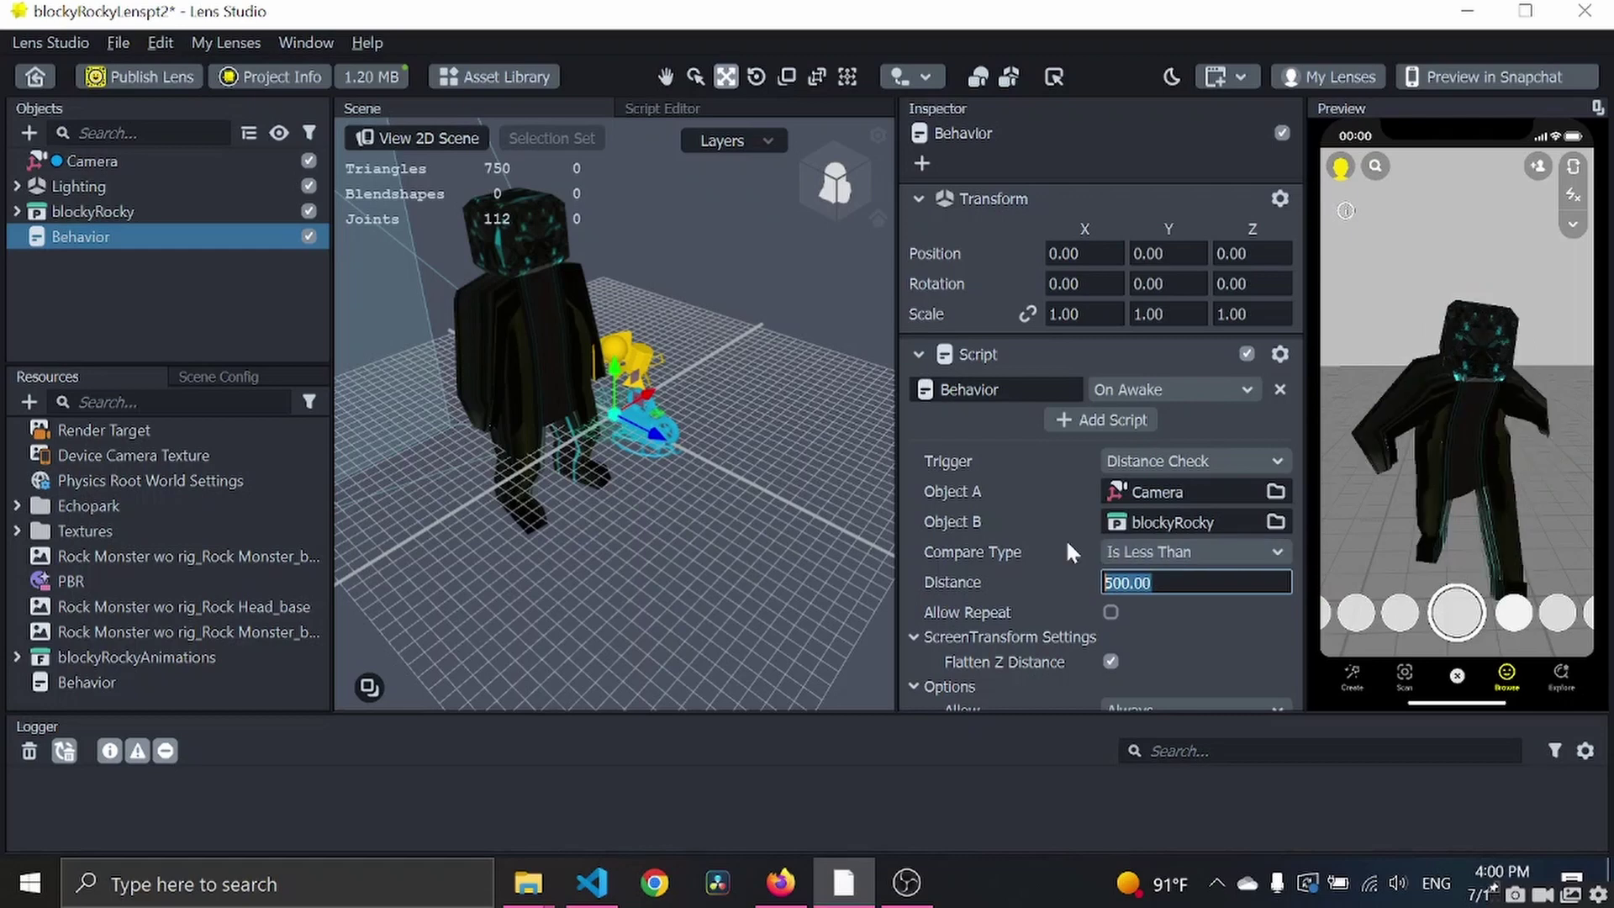
scroll(1055, 530, "down", 2)
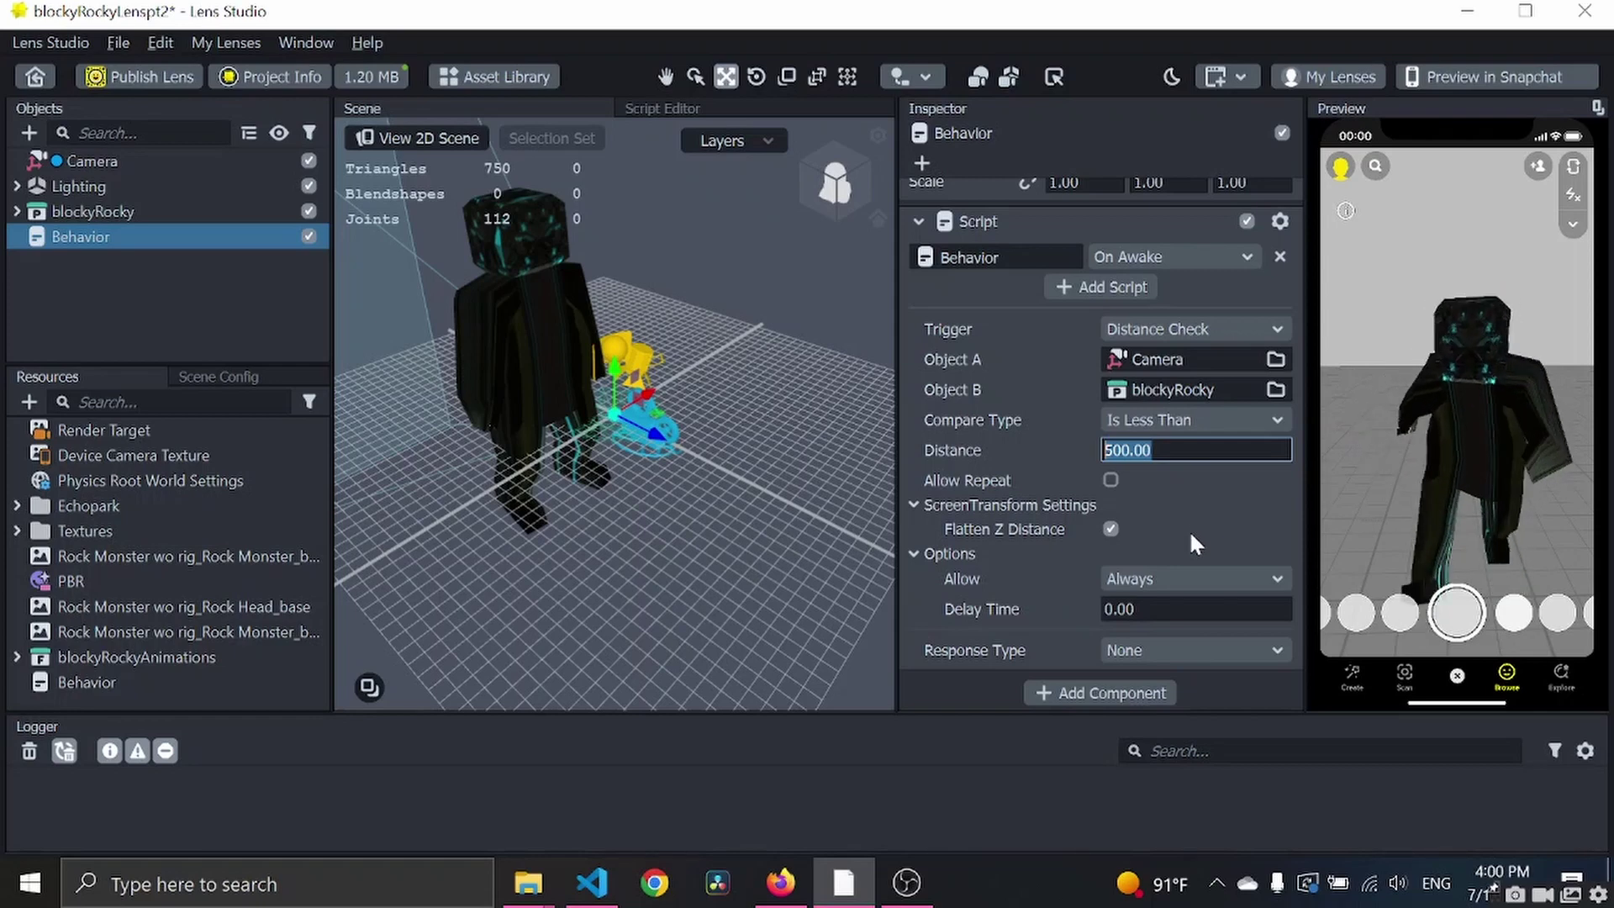
Set the response to Animate Mesh driving blockyRocky's Animation Mixer, then select blockyRocky.
left_click(1225, 503)
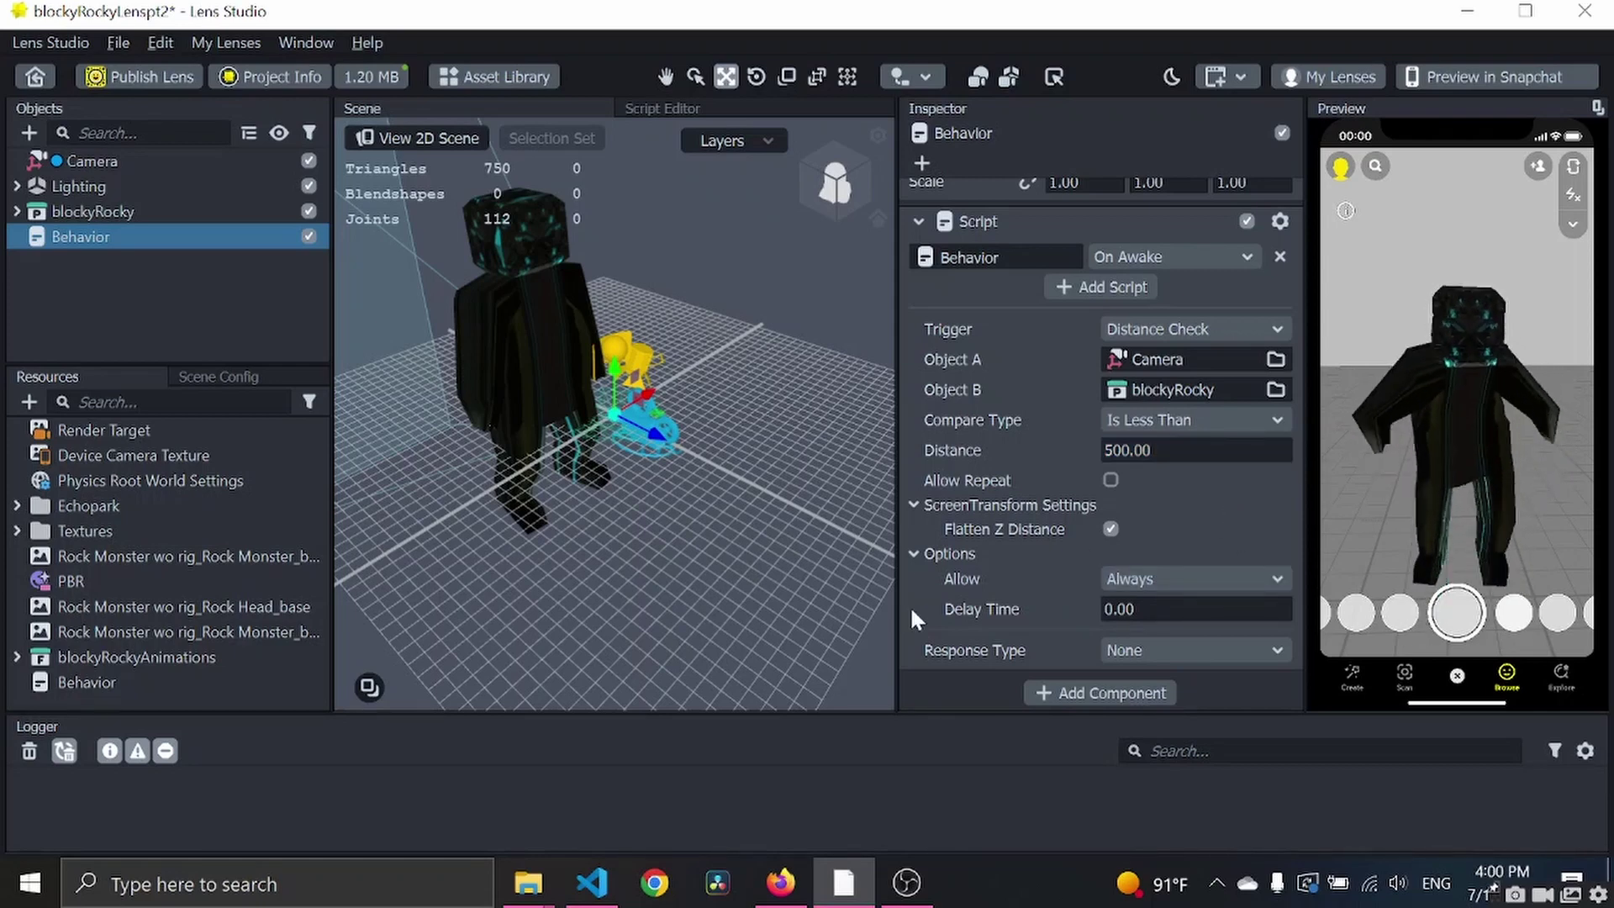
left_click(1174, 651)
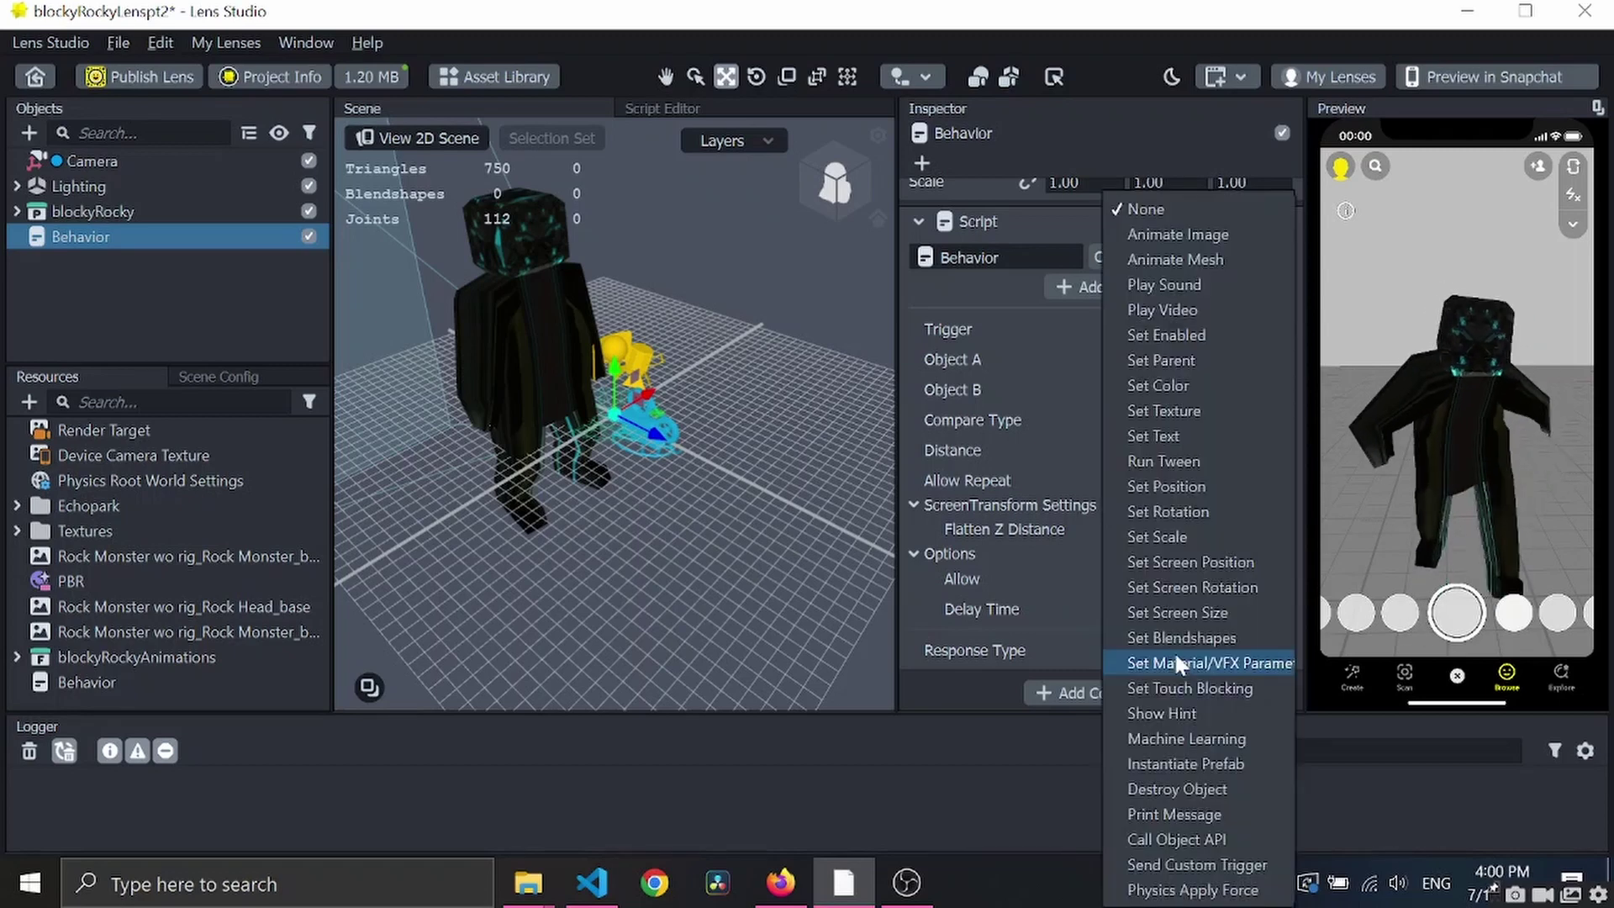
left_click(1221, 252)
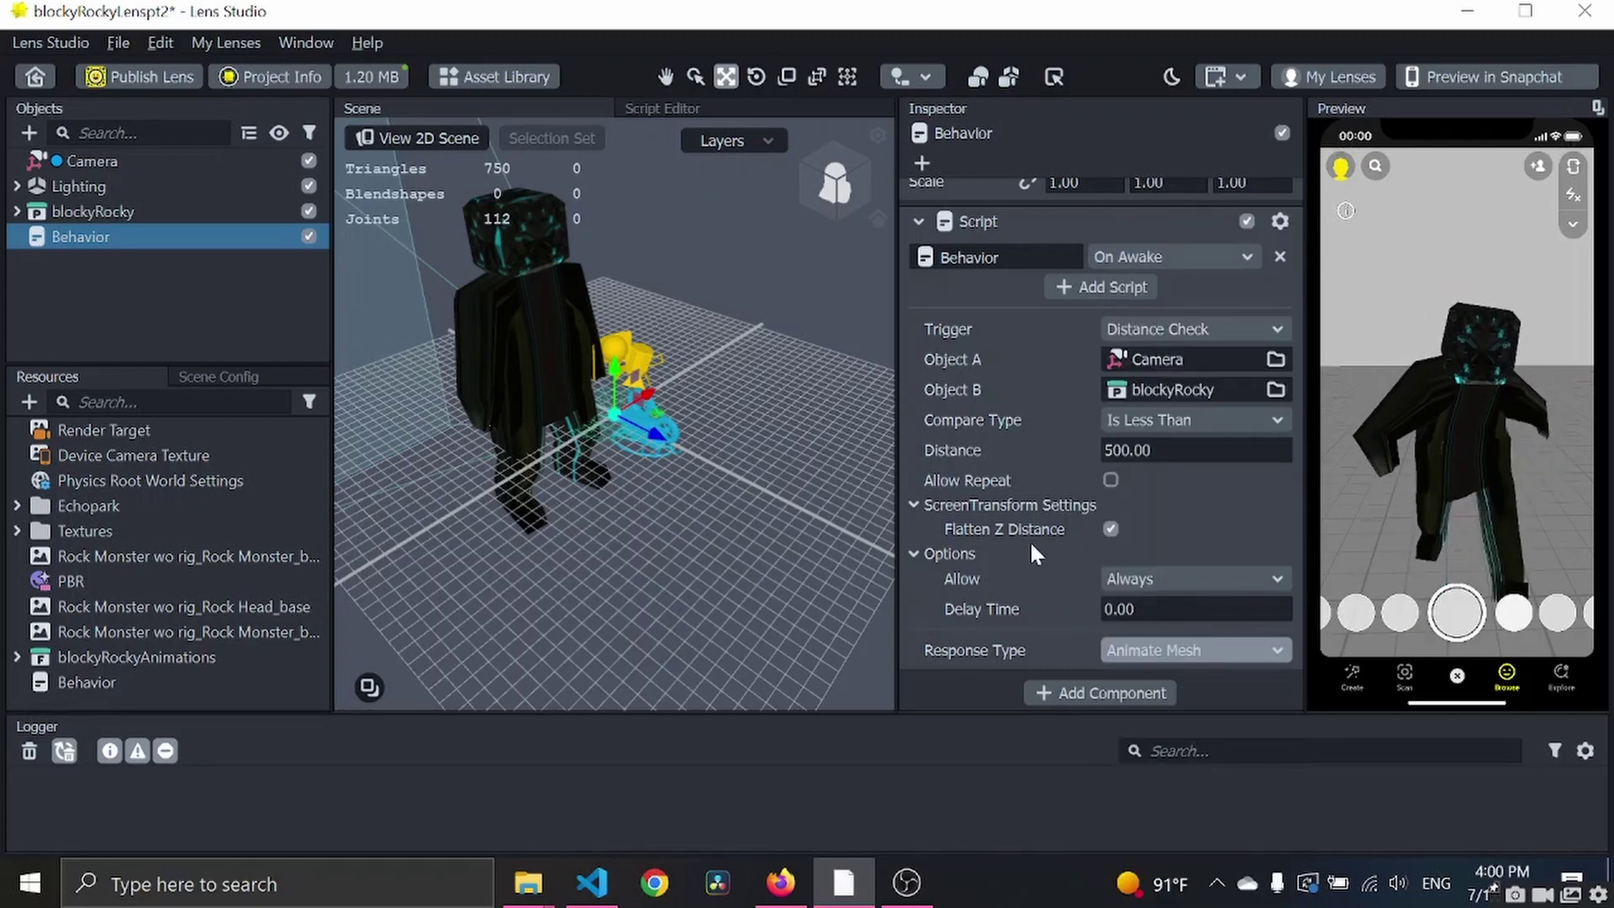
scroll(1016, 532, "down", 2)
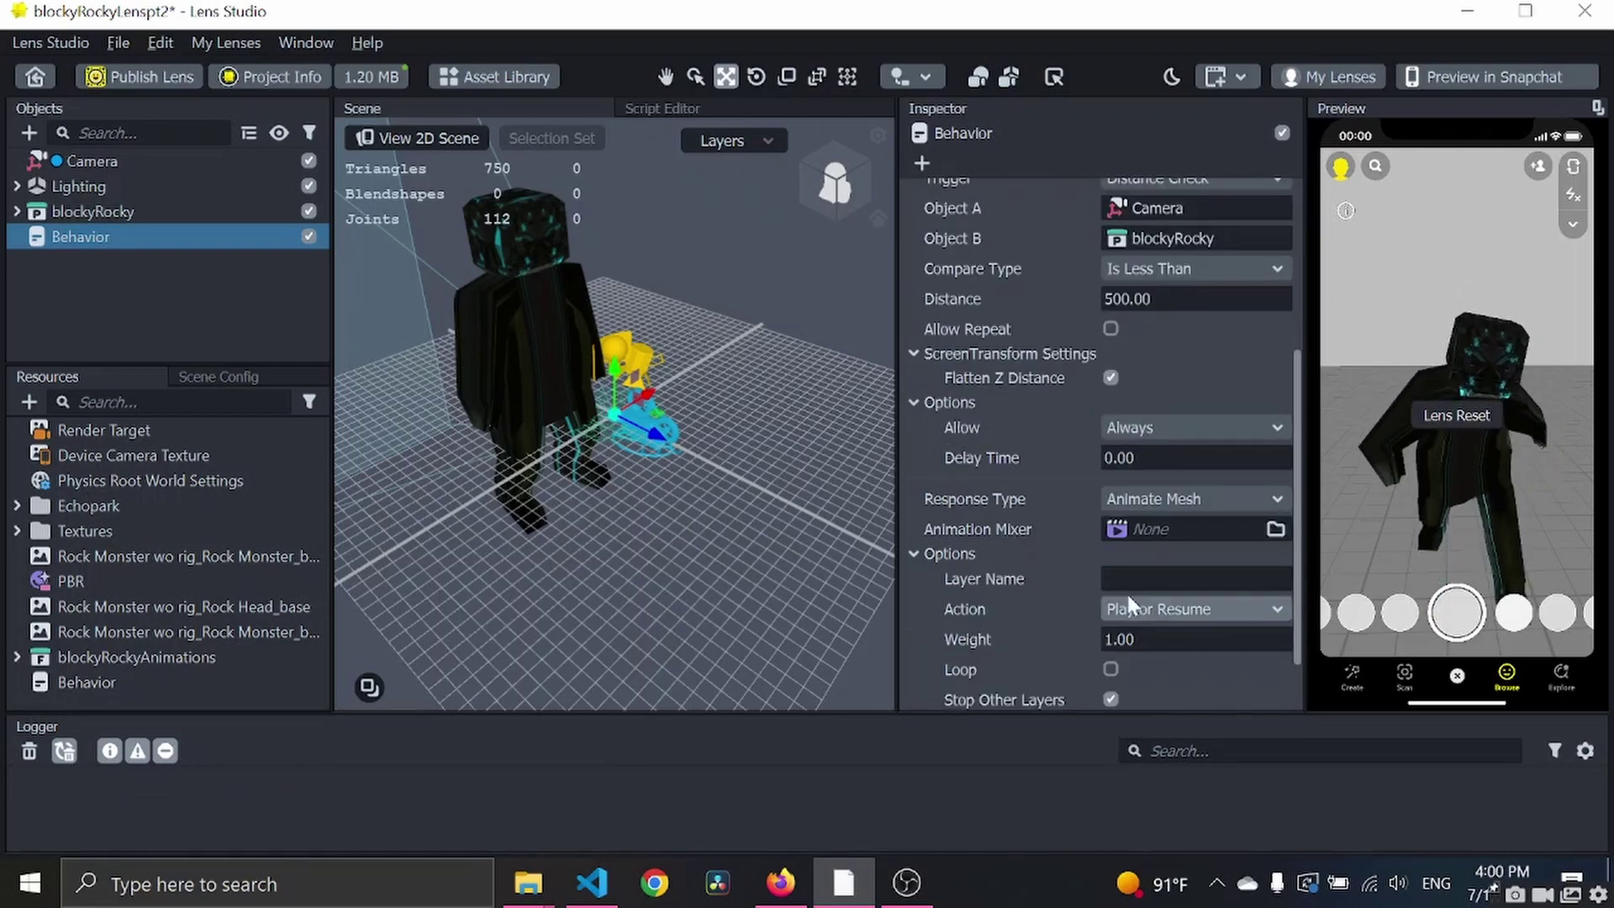
left_click(1164, 530)
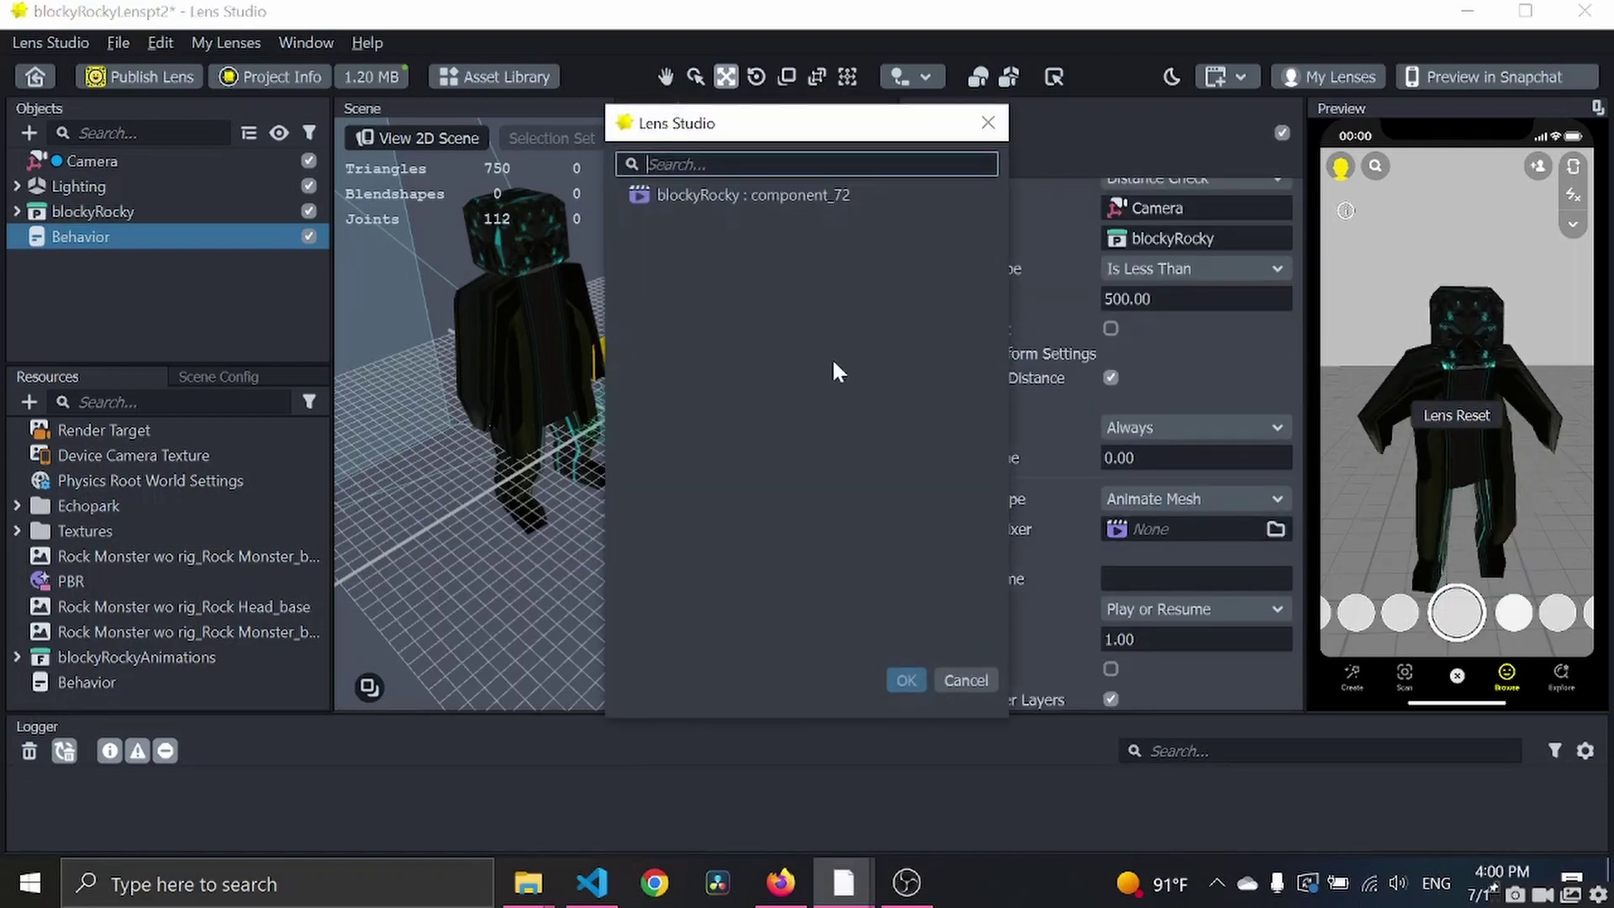
left_click(700, 197)
left_click(905, 680)
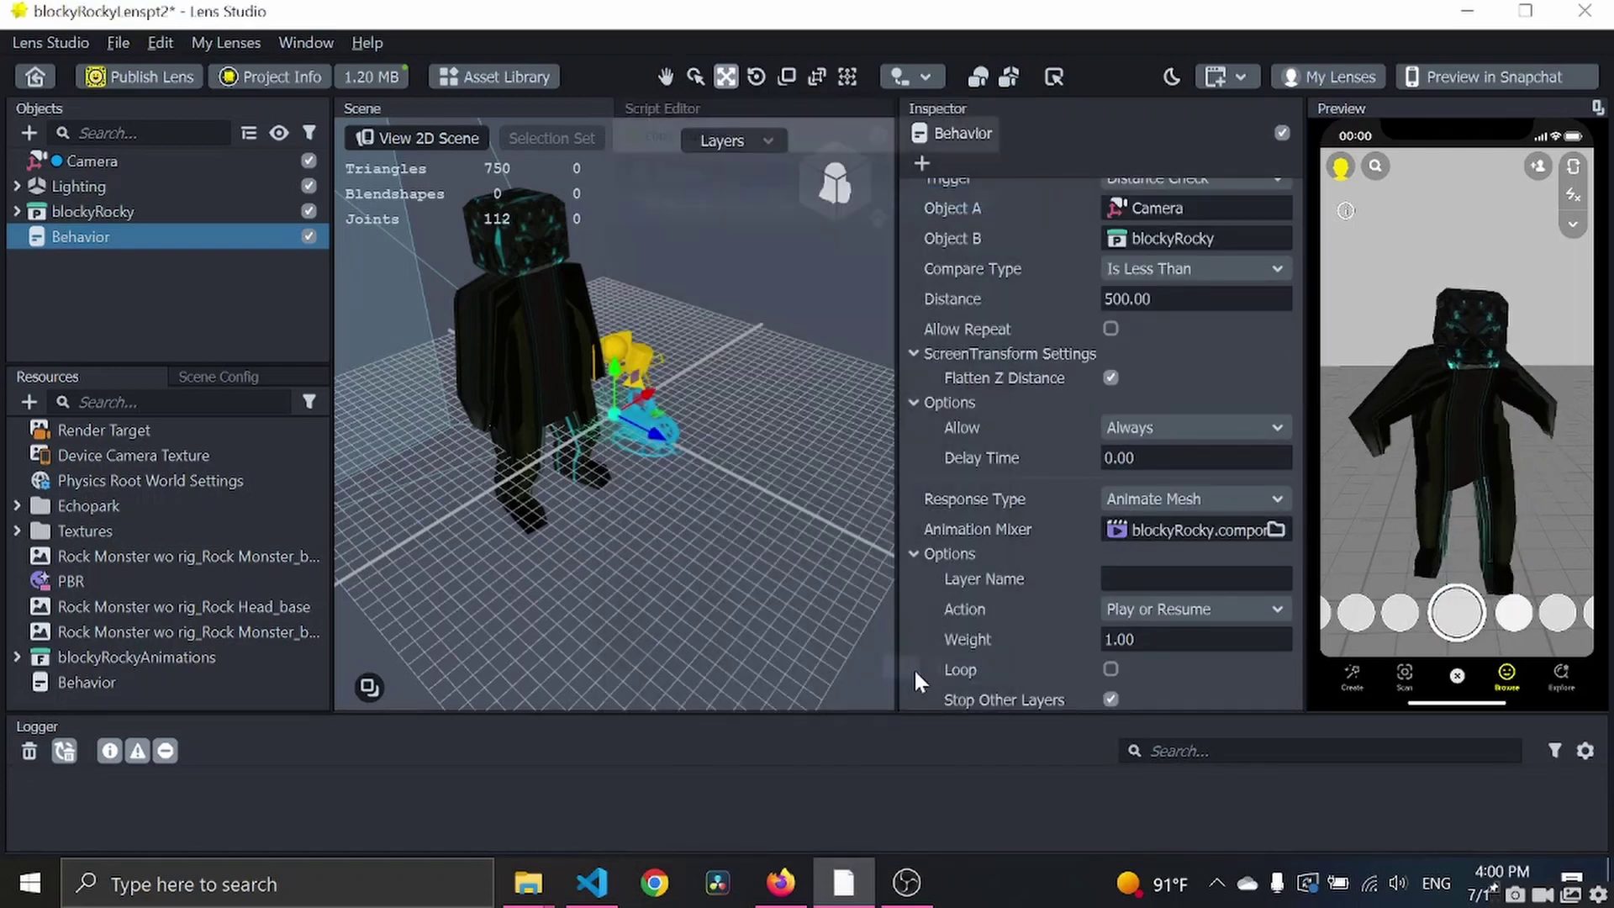
scroll(1051, 503, "down", 1)
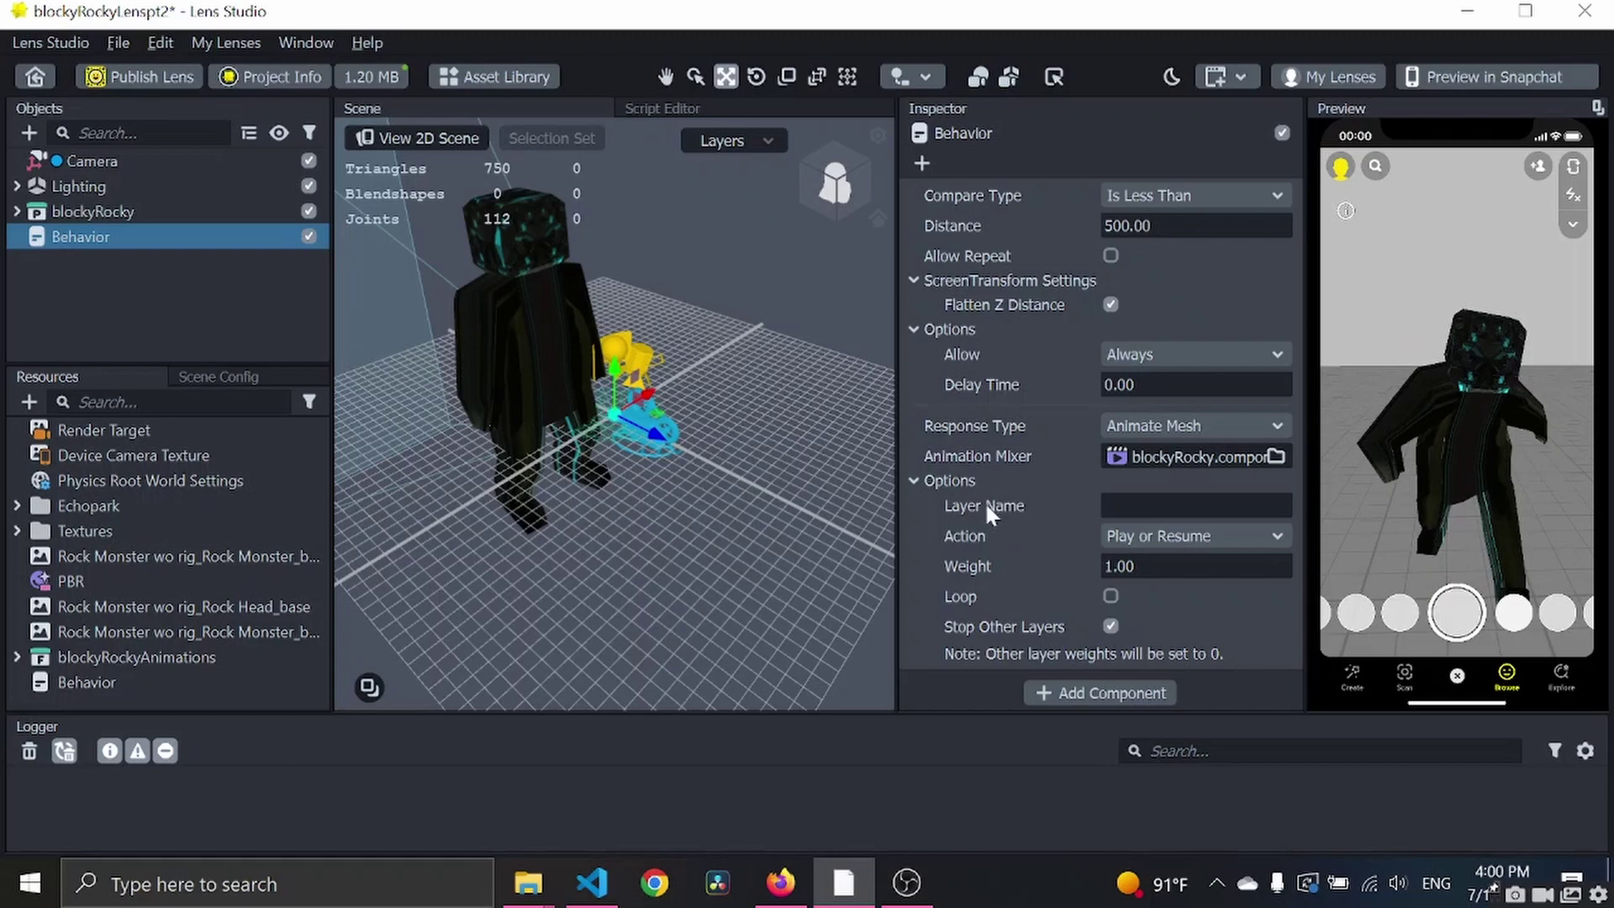
left_click(113, 213)
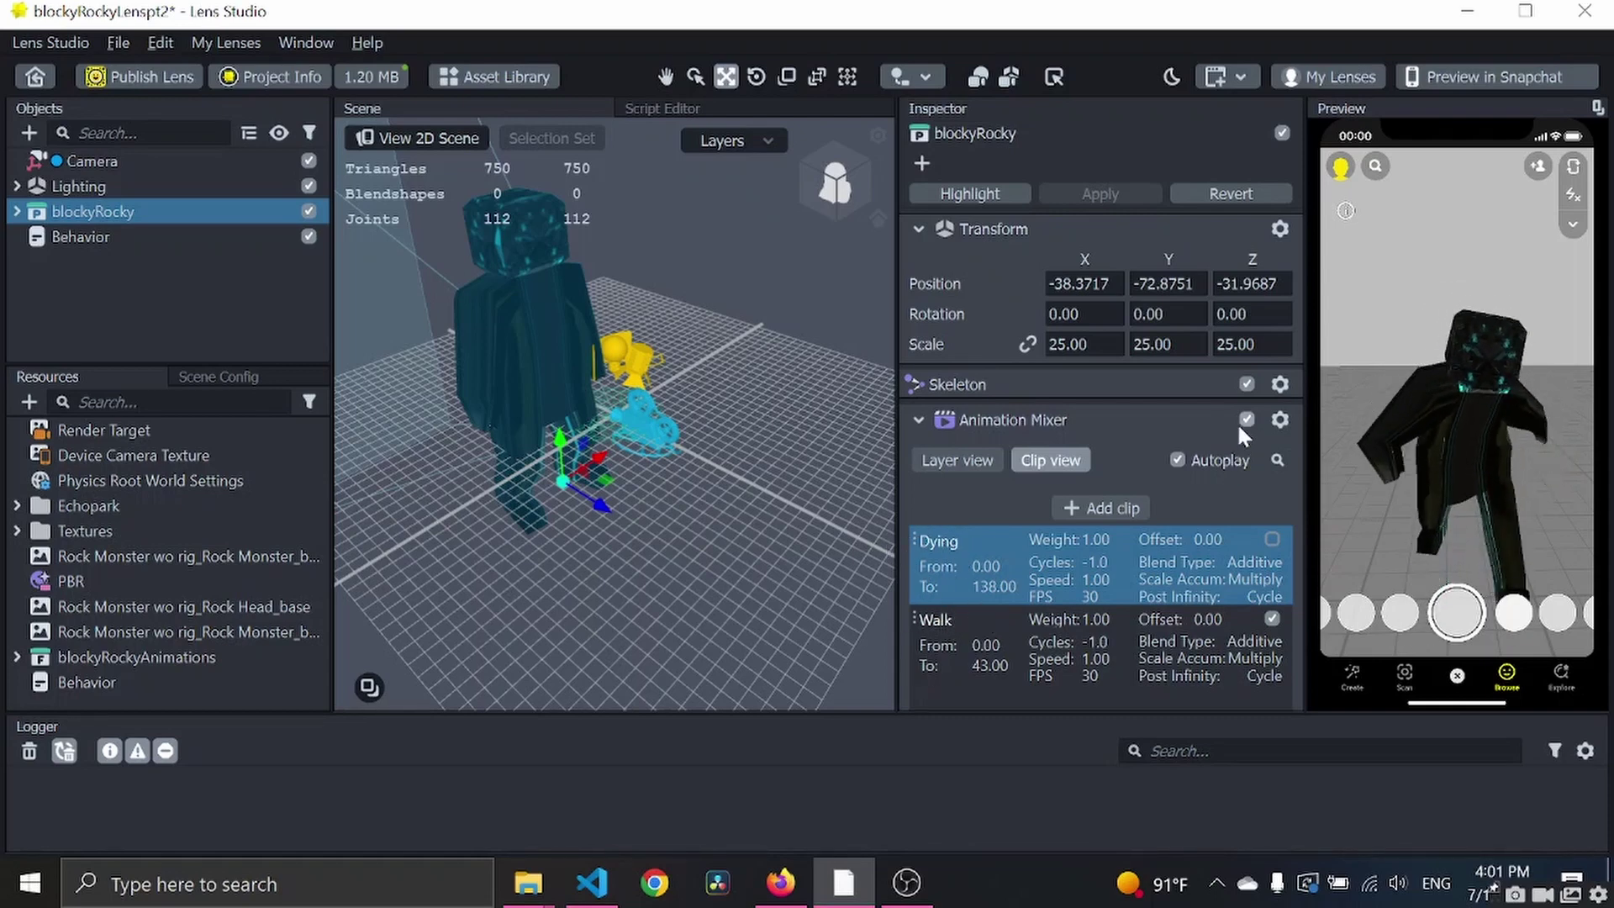
Uncheck Autoplay in blockyRocky's Animation Mixer and tick the Dying clip's checkbox.
left_click(1177, 460)
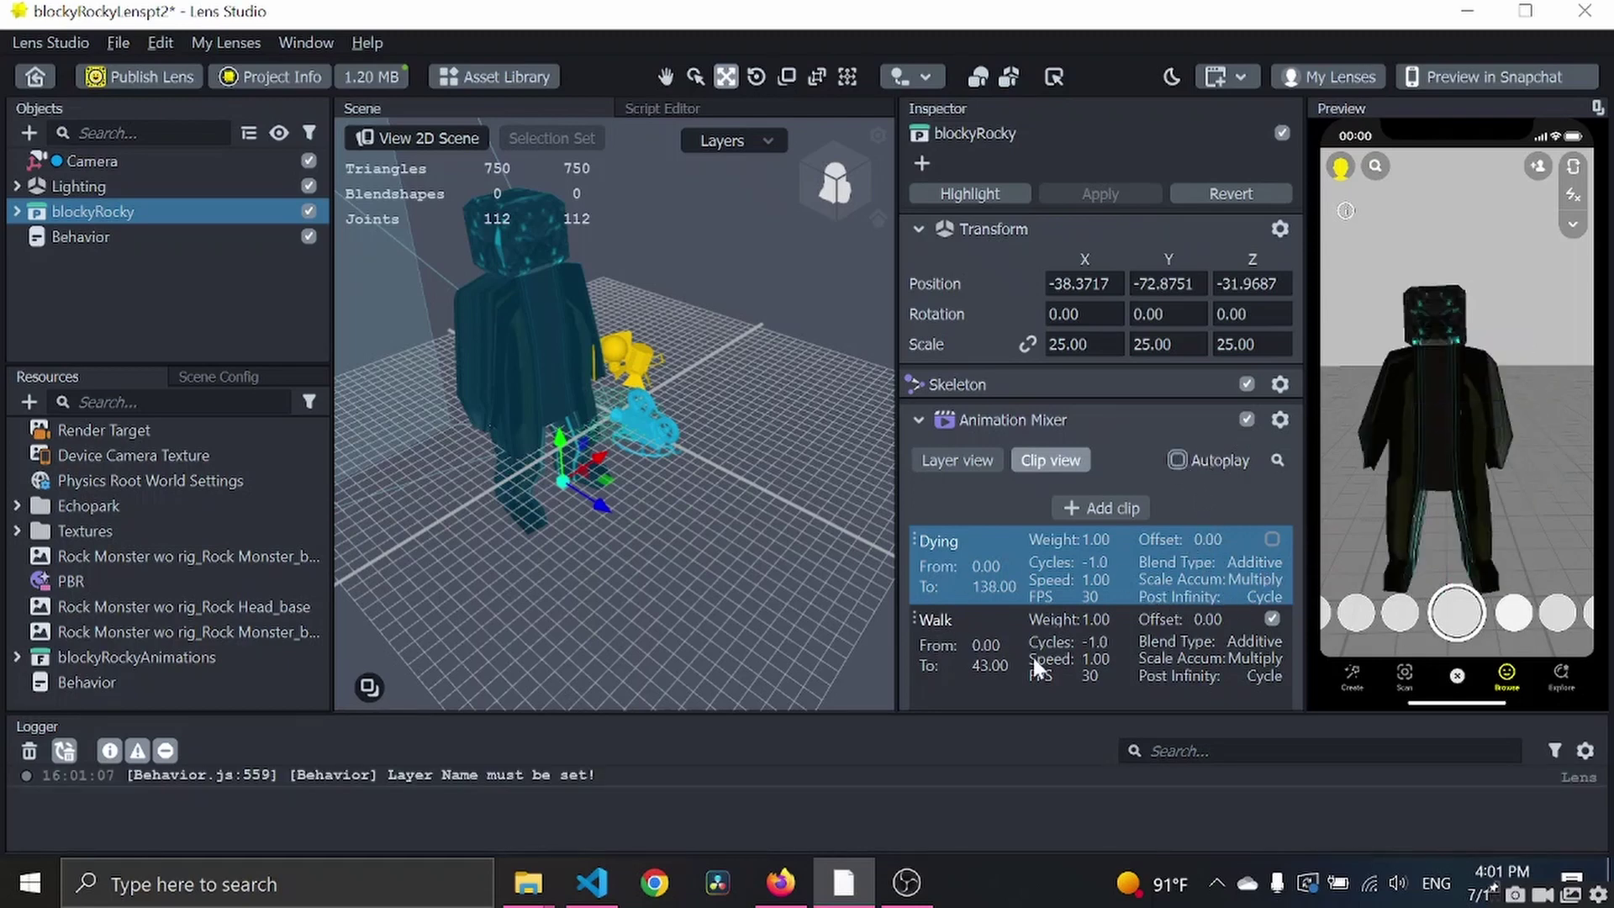
left_click(1271, 536)
Set the Behavior's animation Layer Name to 'Dying' and turn on Loop.
left_click(119, 242)
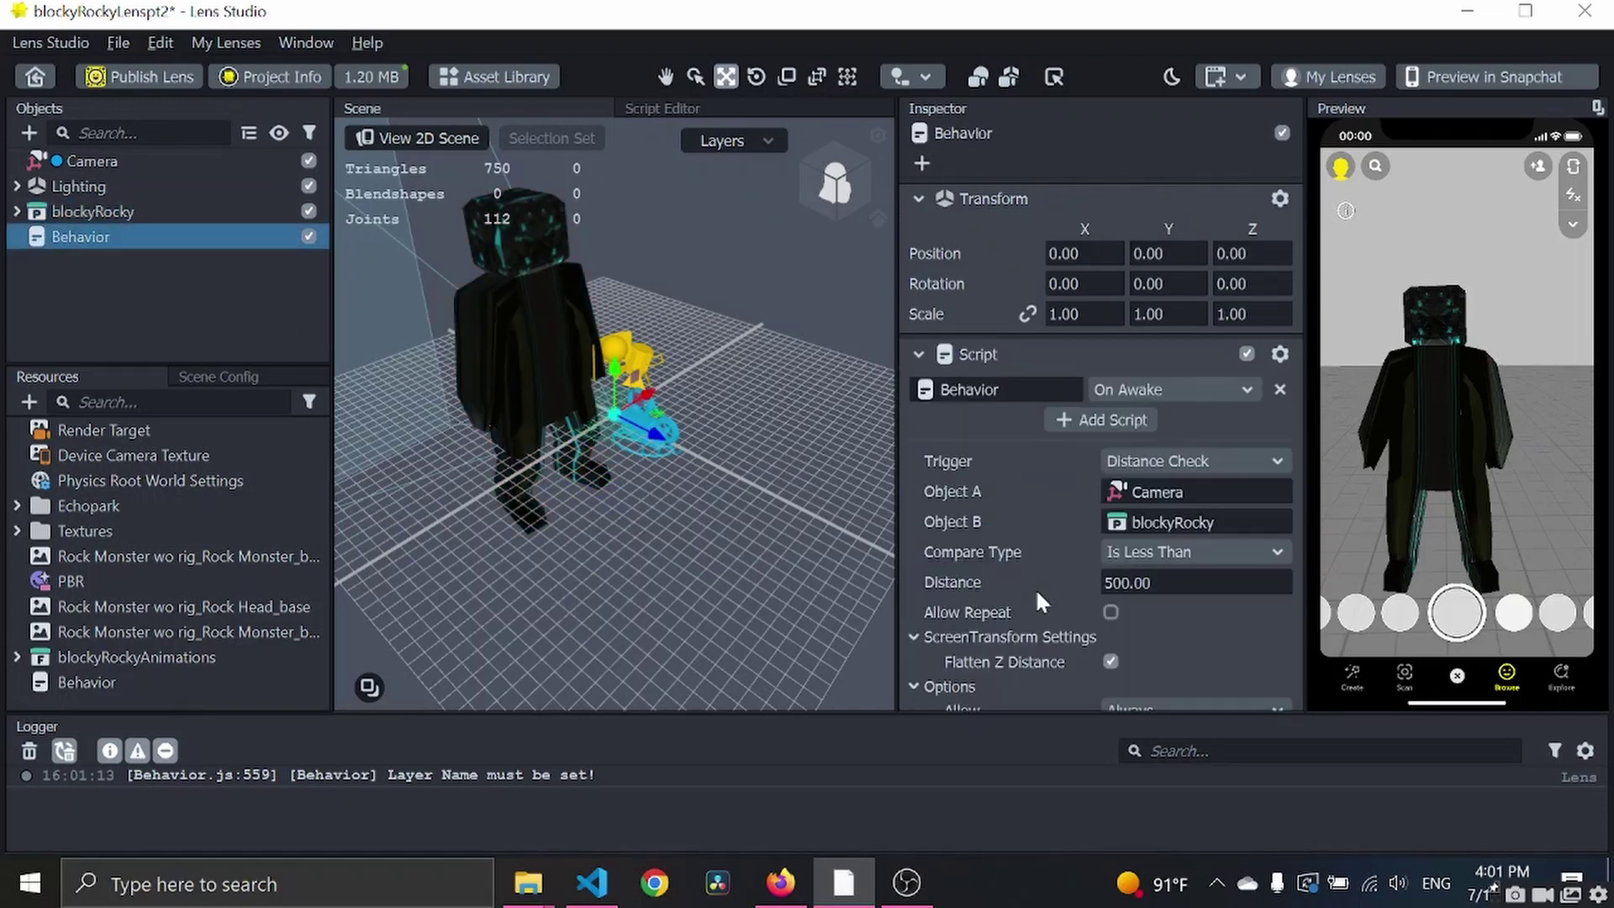
scroll(1030, 584, "down", 1)
scroll(1022, 588, "down", 2)
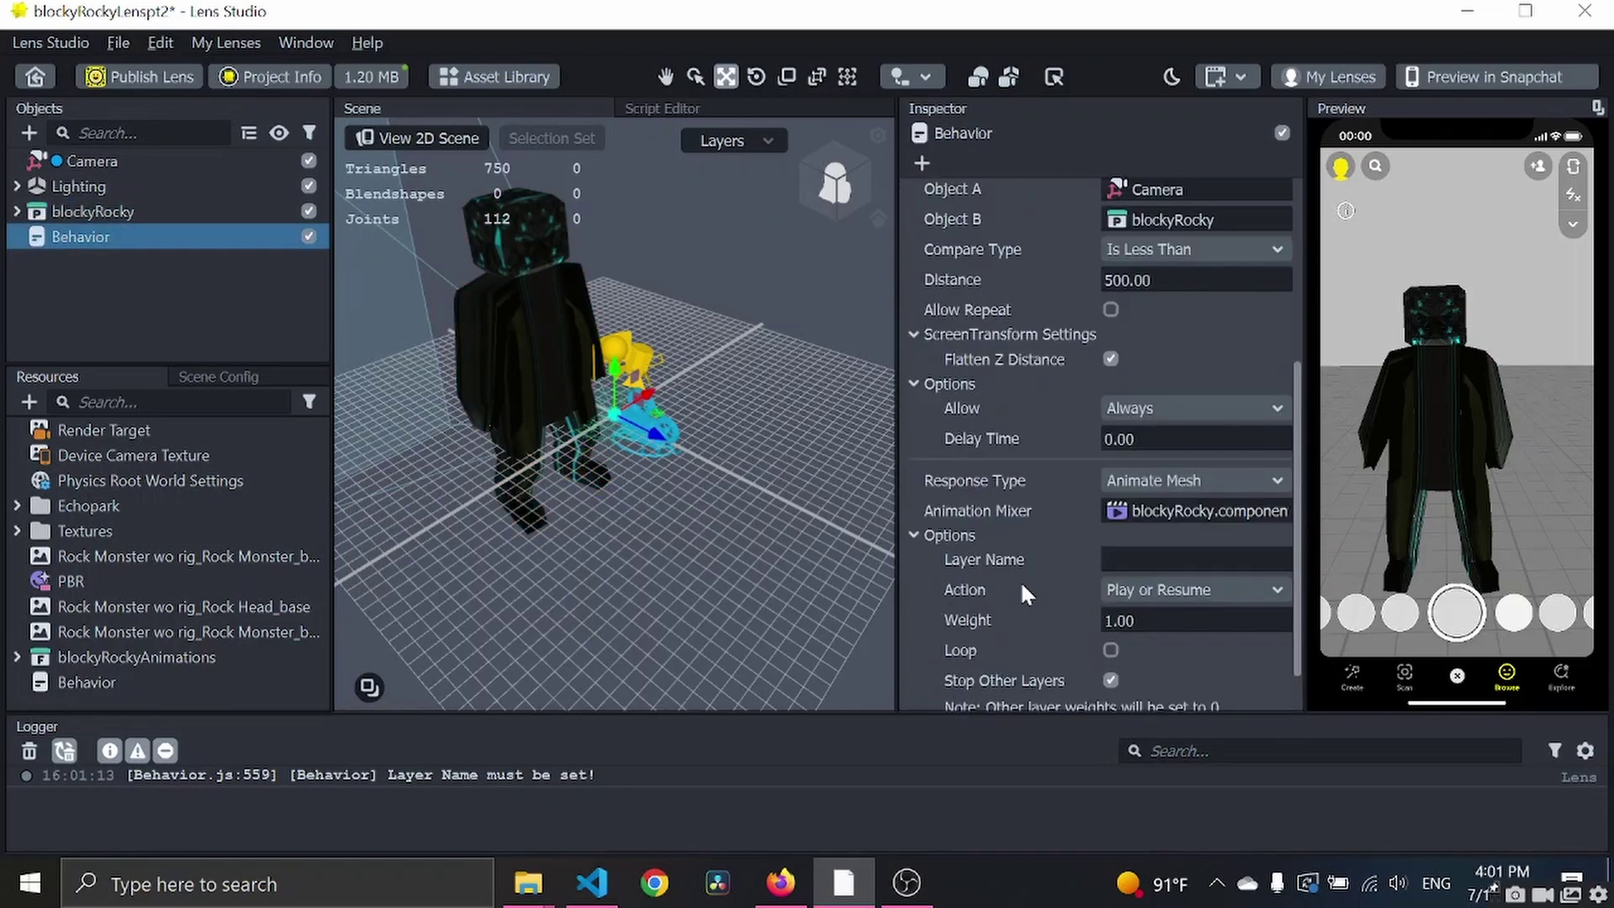
scroll(1022, 588, "down", 1)
scroll(1020, 581, "down", 1)
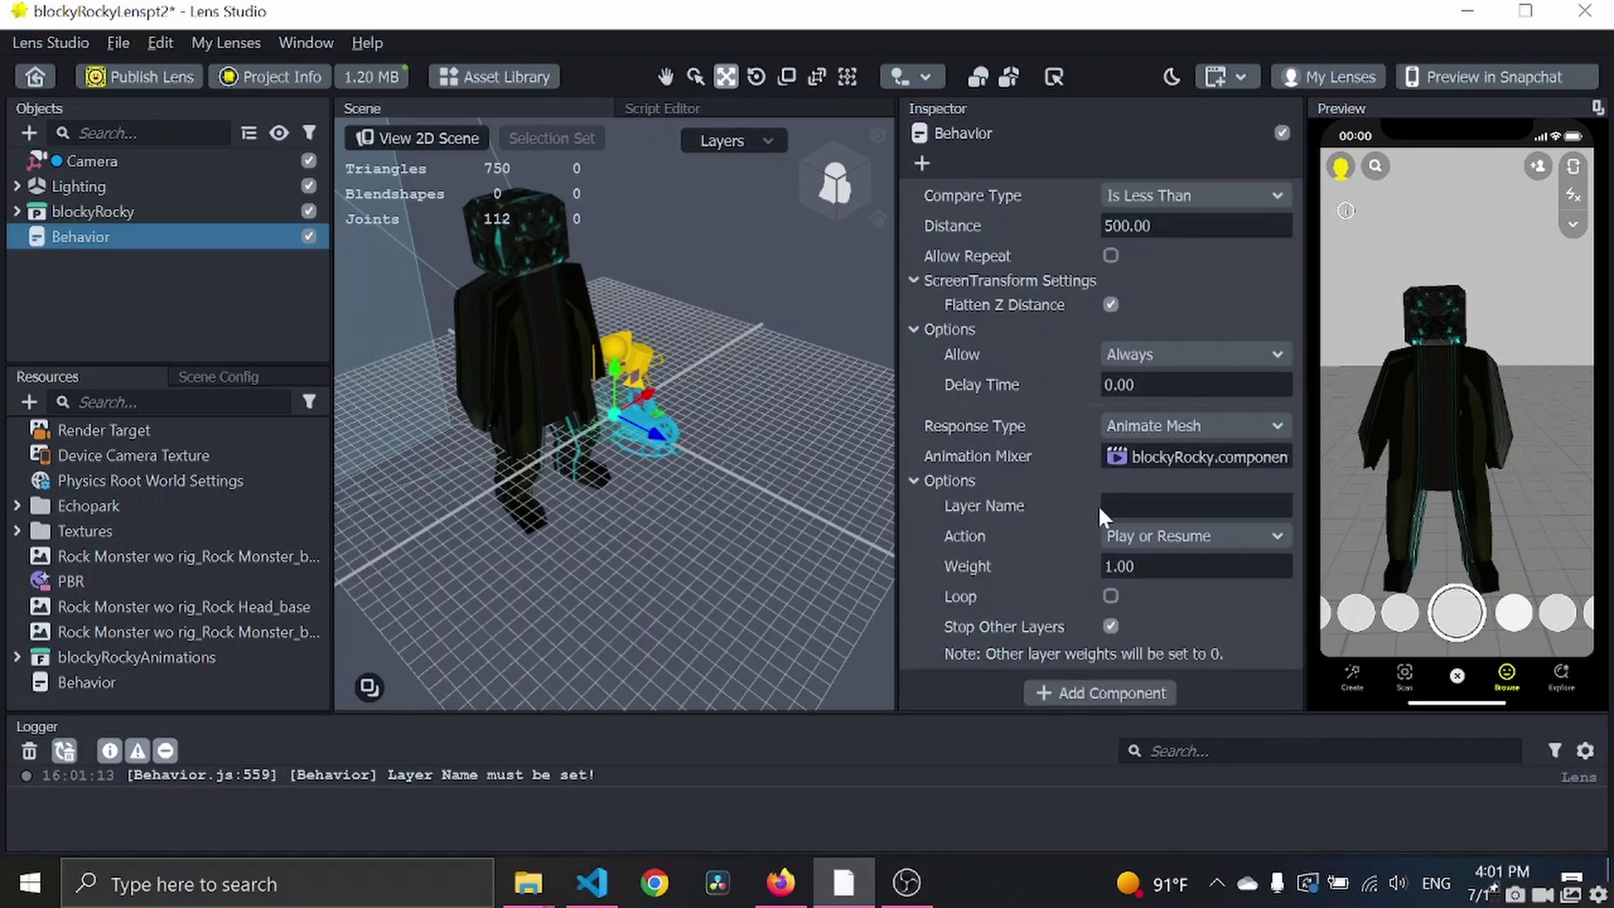
left_click(1198, 505)
type("Dying")
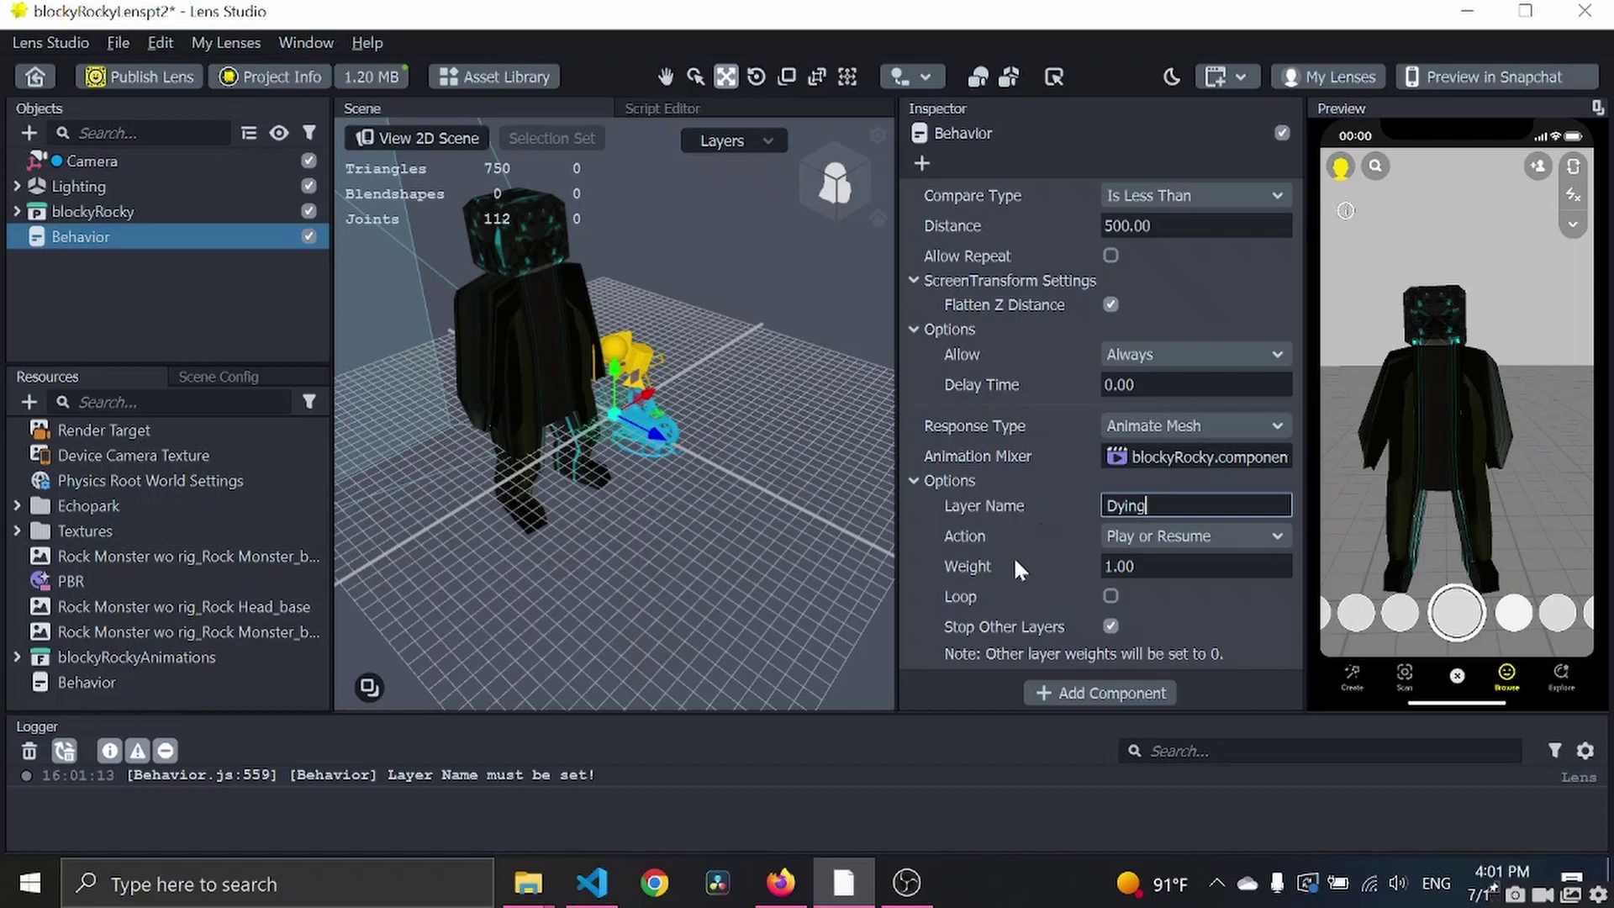
left_click(1115, 595)
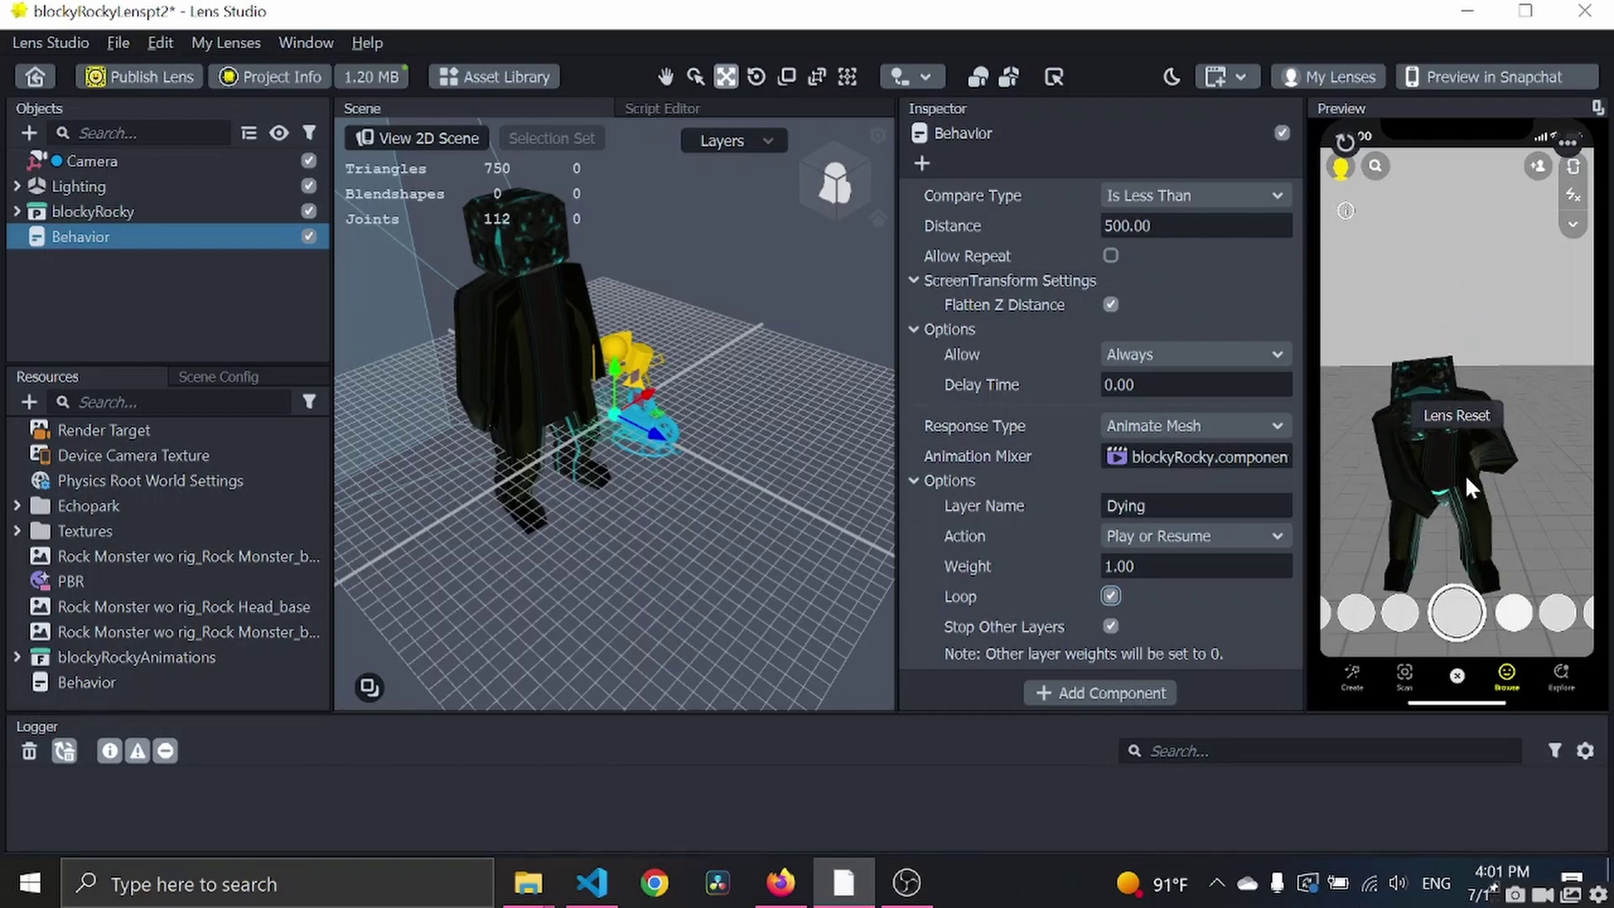
Move the preview camera to watch blockyRocky collapse, then restart the lens with Ctrl+R.
left_click_drag(1495, 462, 1497, 467)
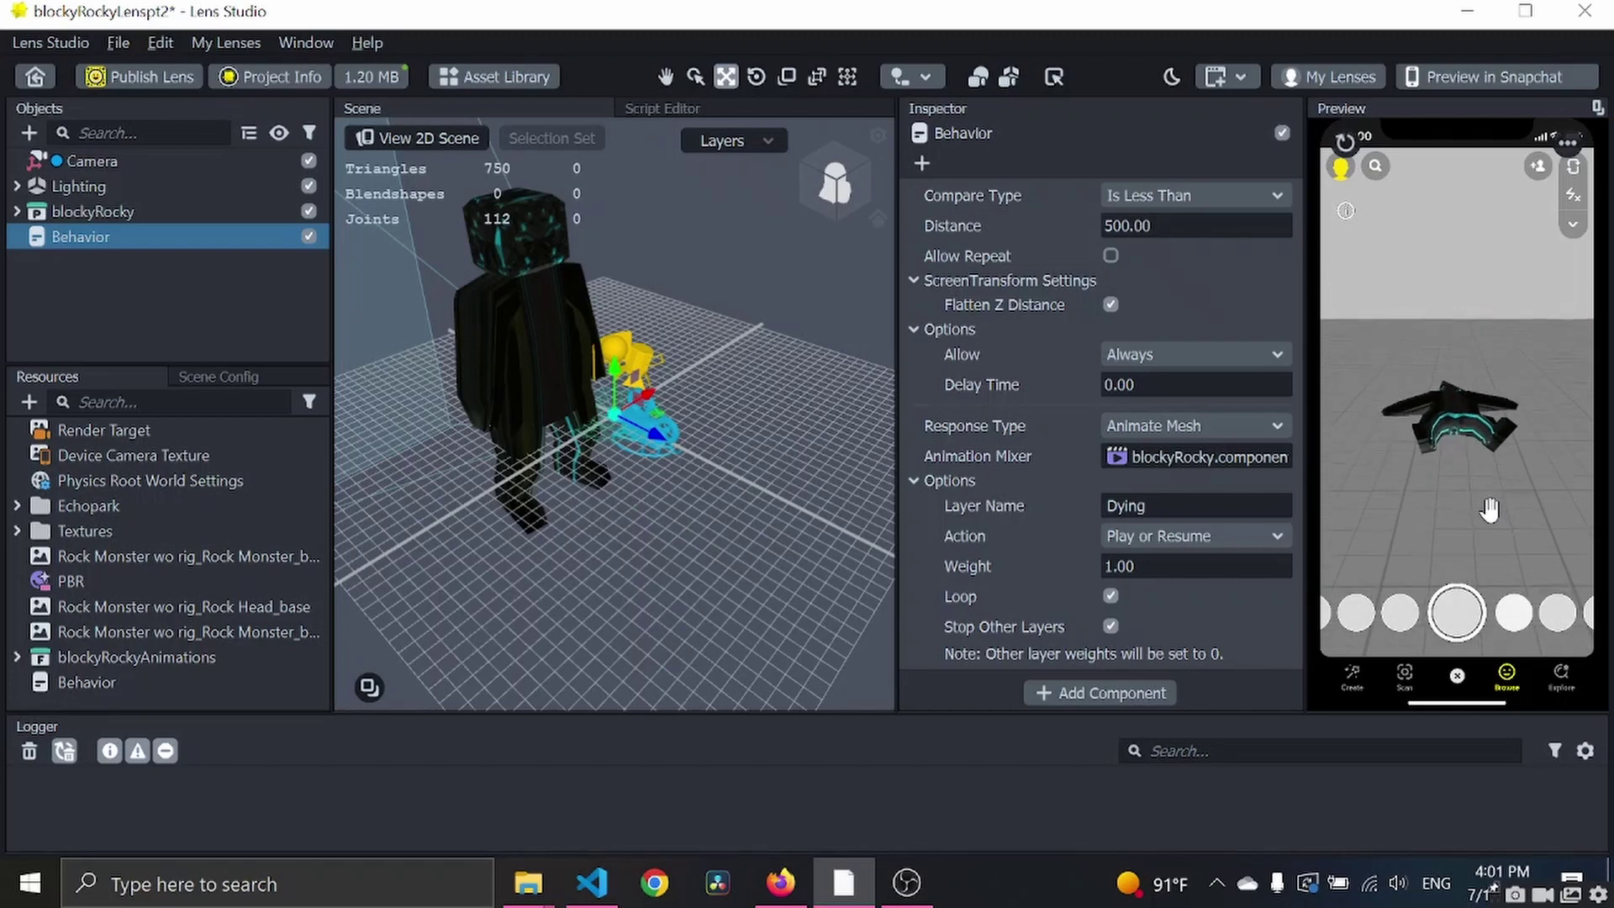
key("ctrl+r")
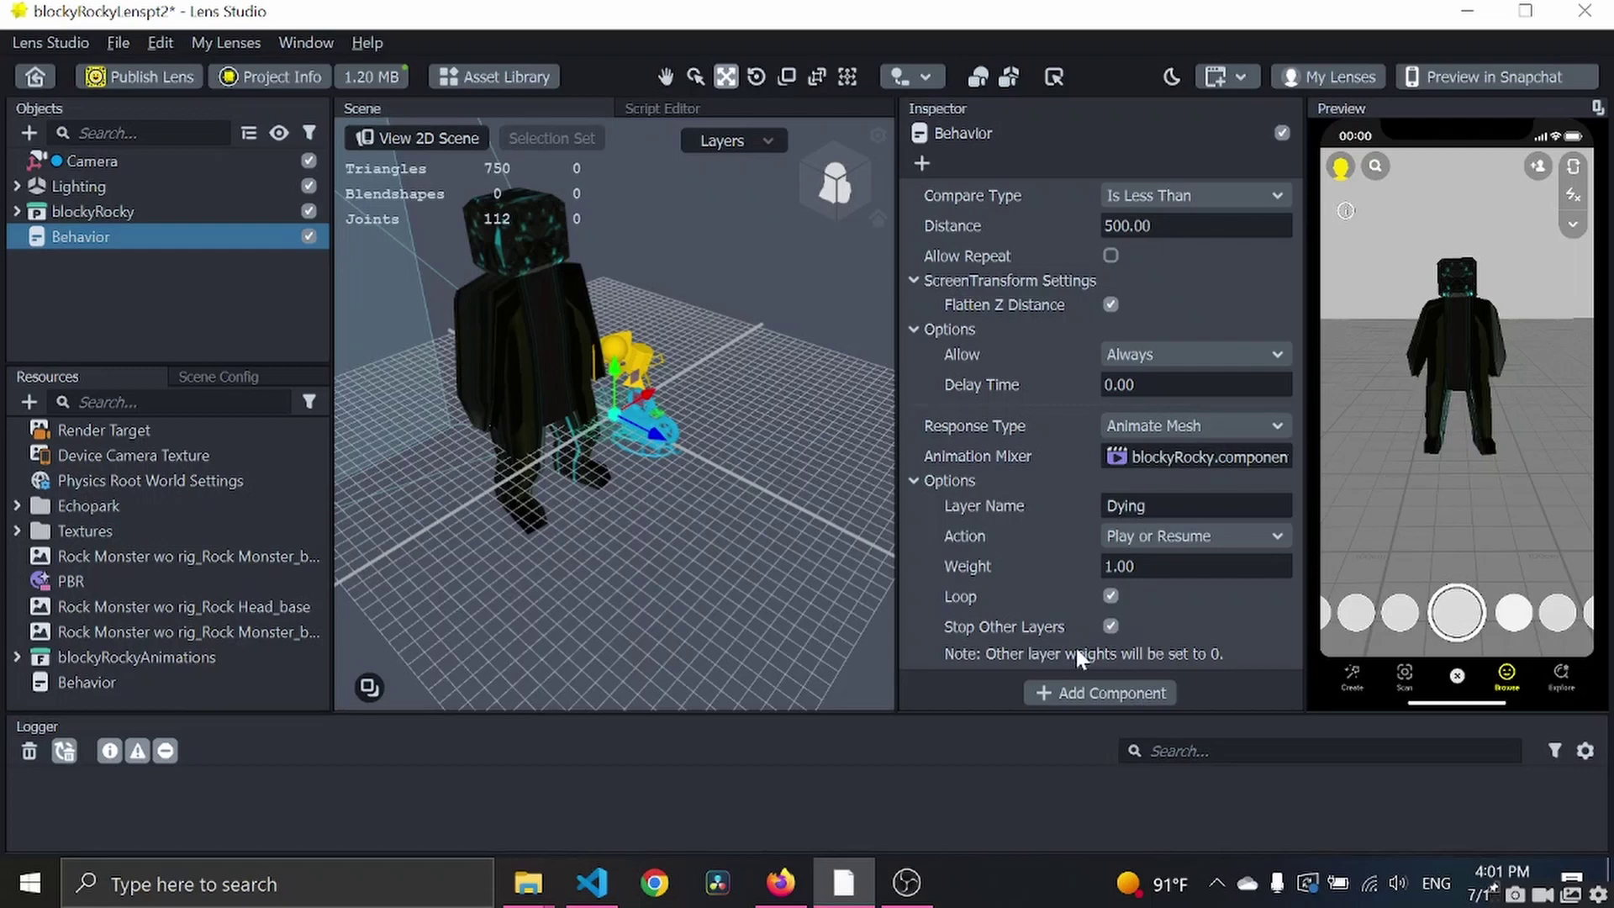
Add a Script component to the Behavior object and attach the Behavior script to it.
left_click(1065, 697)
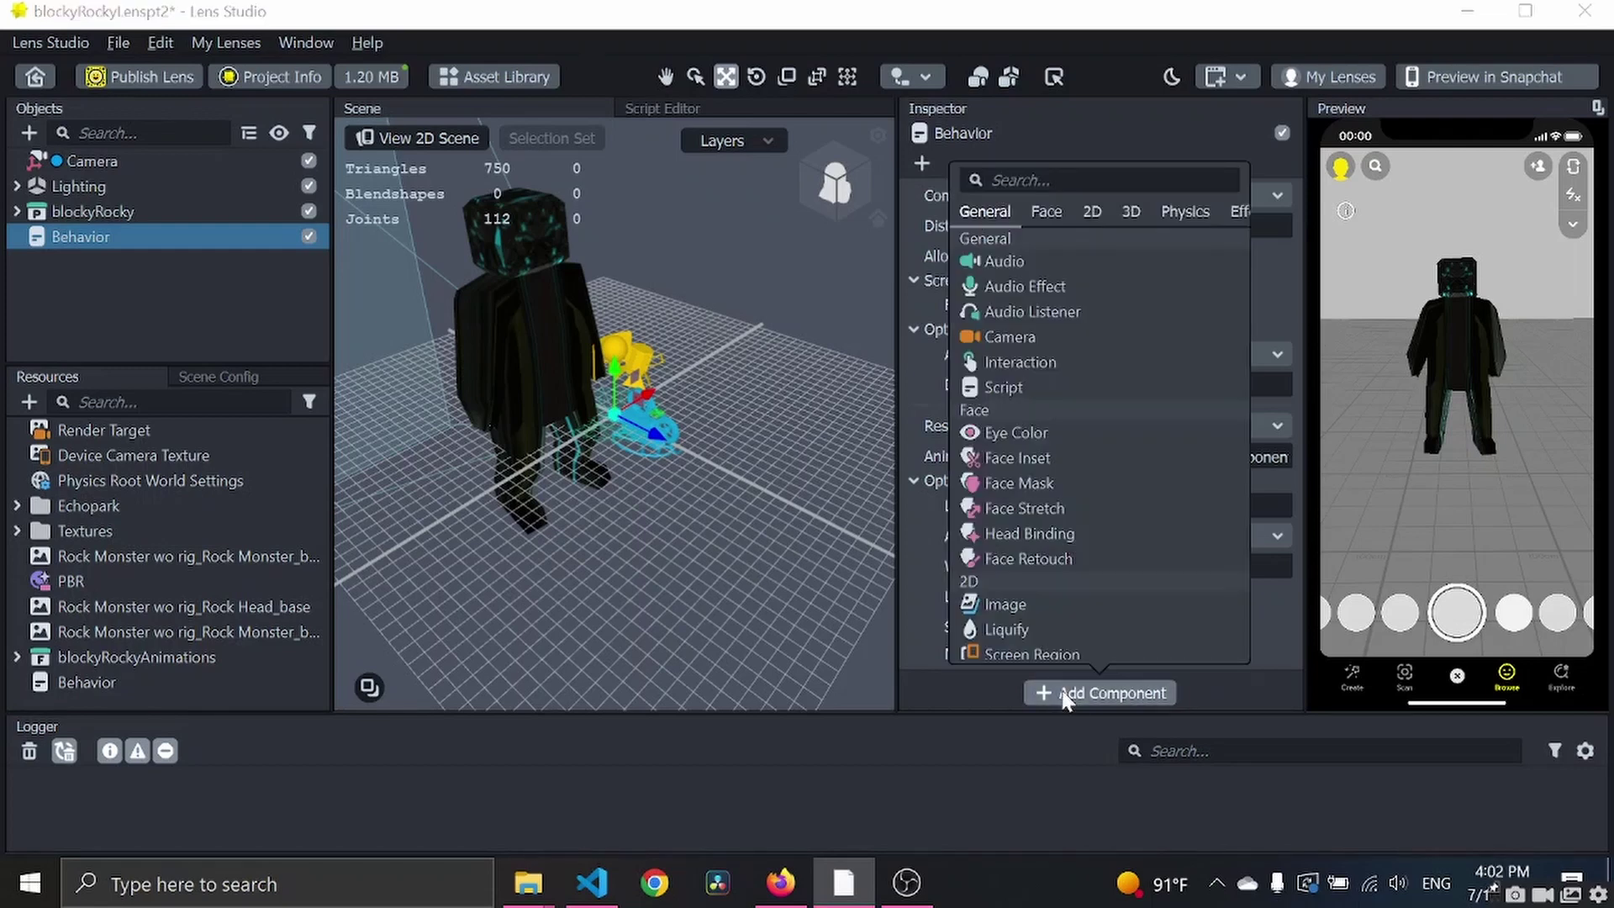
left_click(1057, 388)
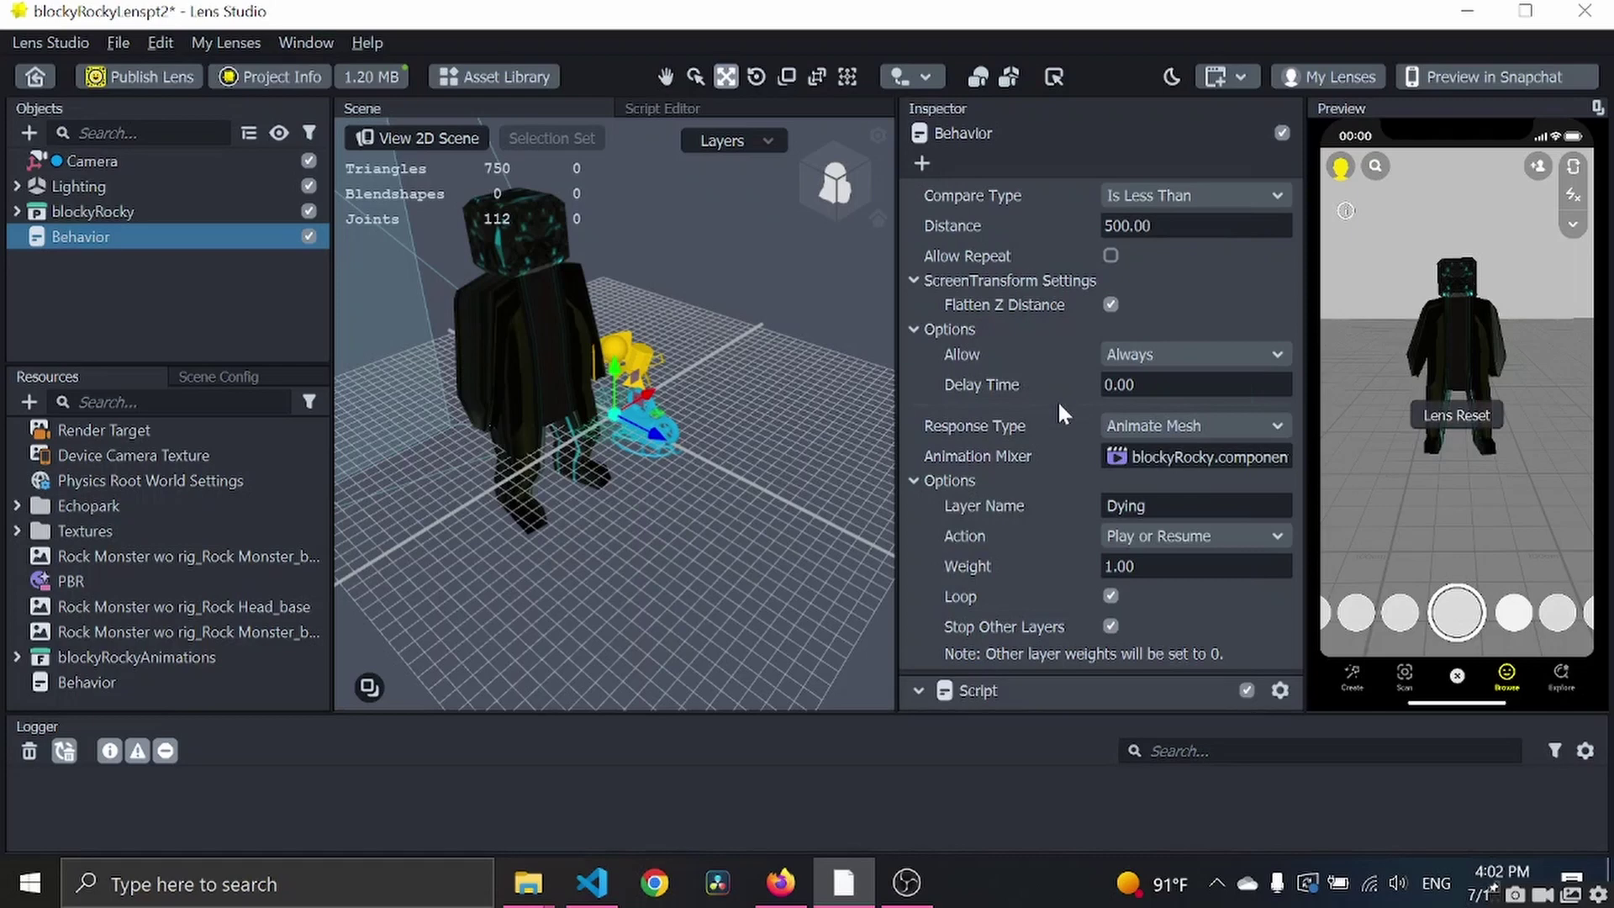
scroll(1058, 400, "down", 1)
left_click(1086, 647)
left_click(757, 198)
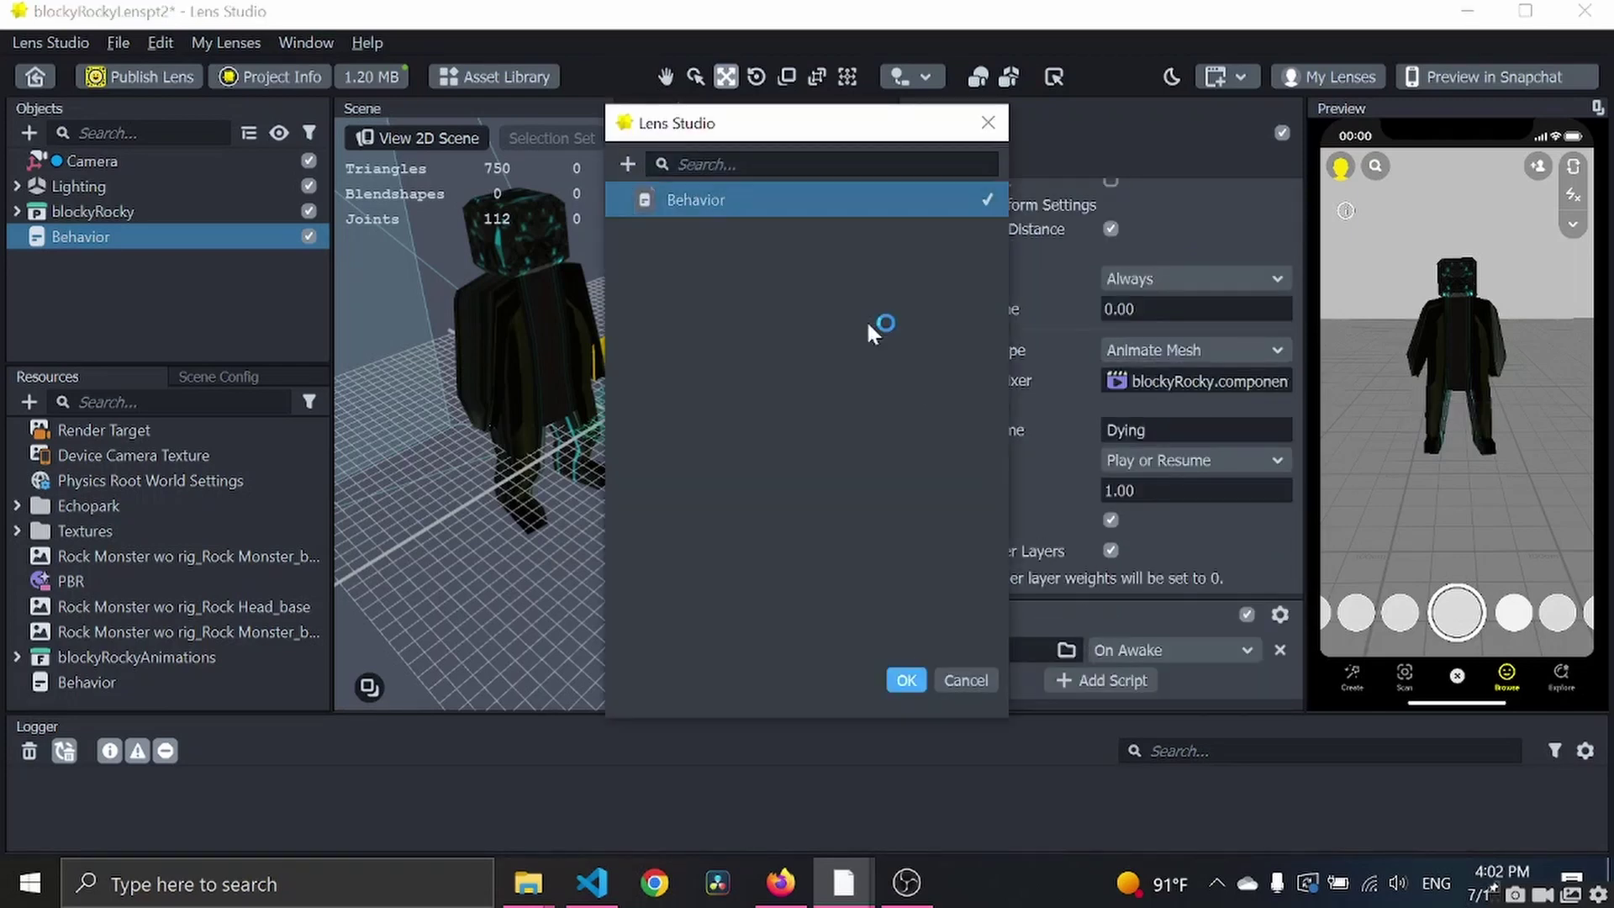
left_click(904, 675)
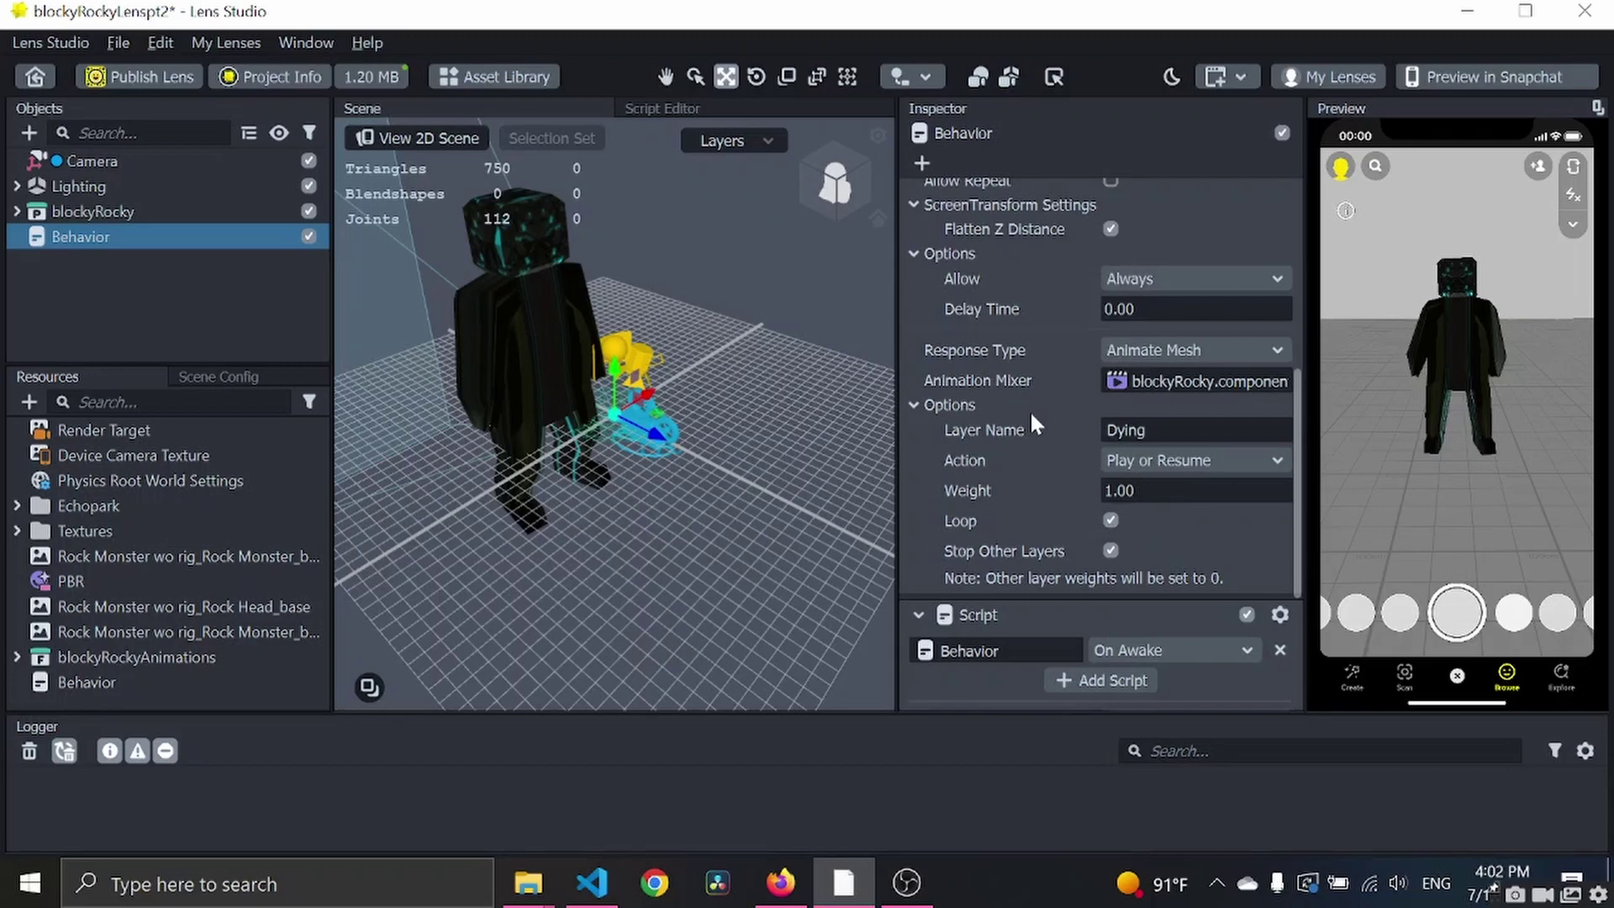
scroll(1041, 466, "down", 3)
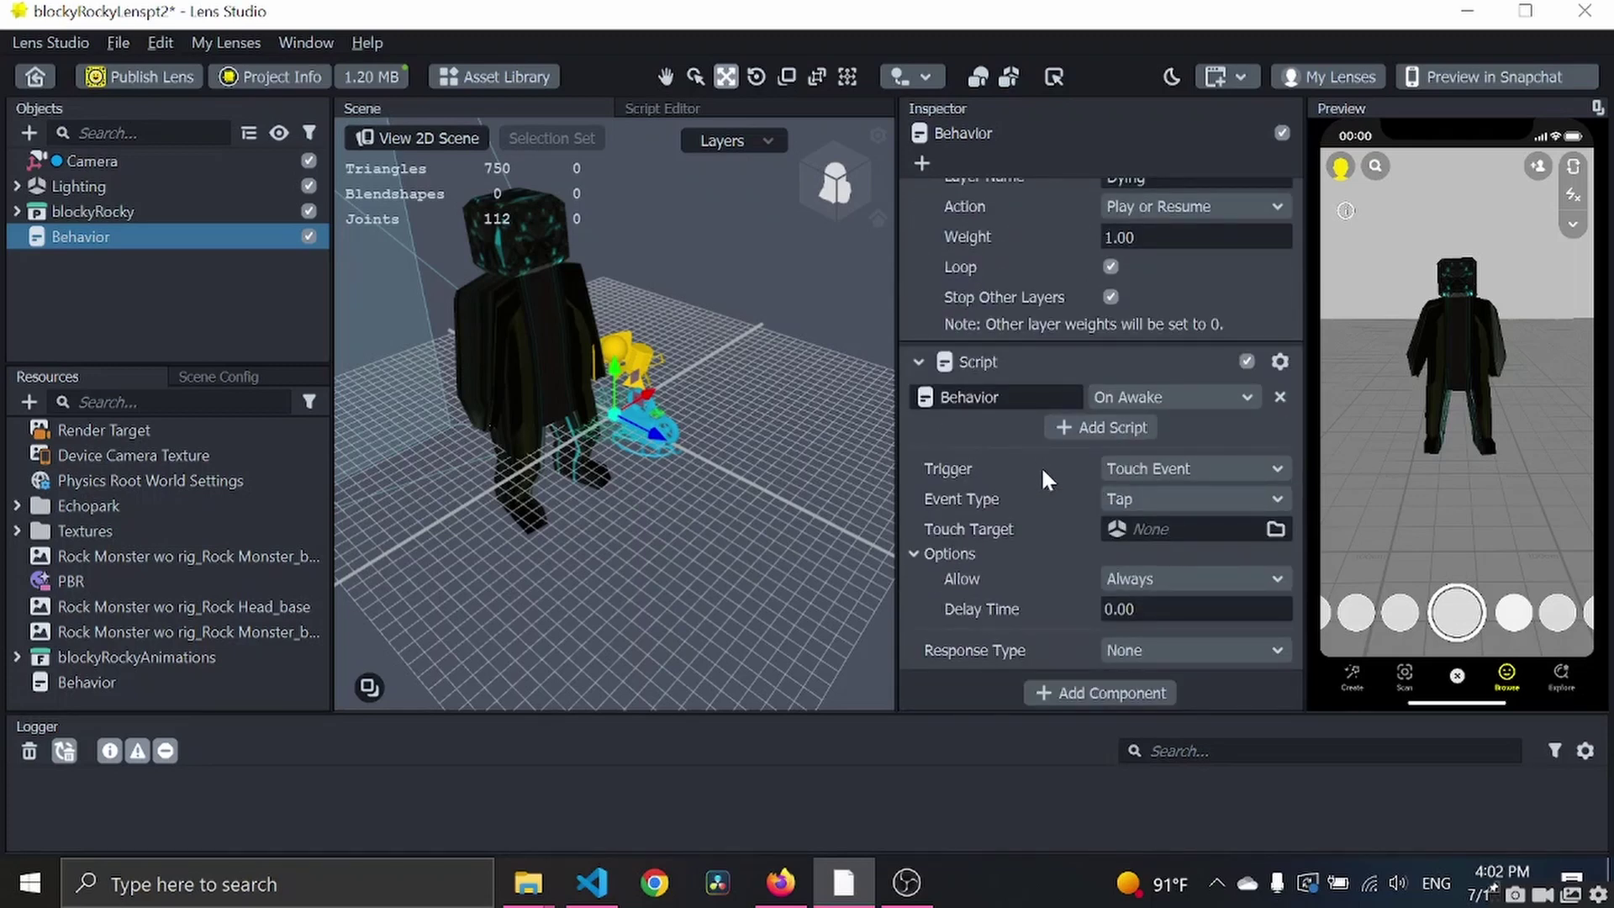
Set the second Behavior's trigger to Distance Check with Camera as Object A.
left_click(1129, 473)
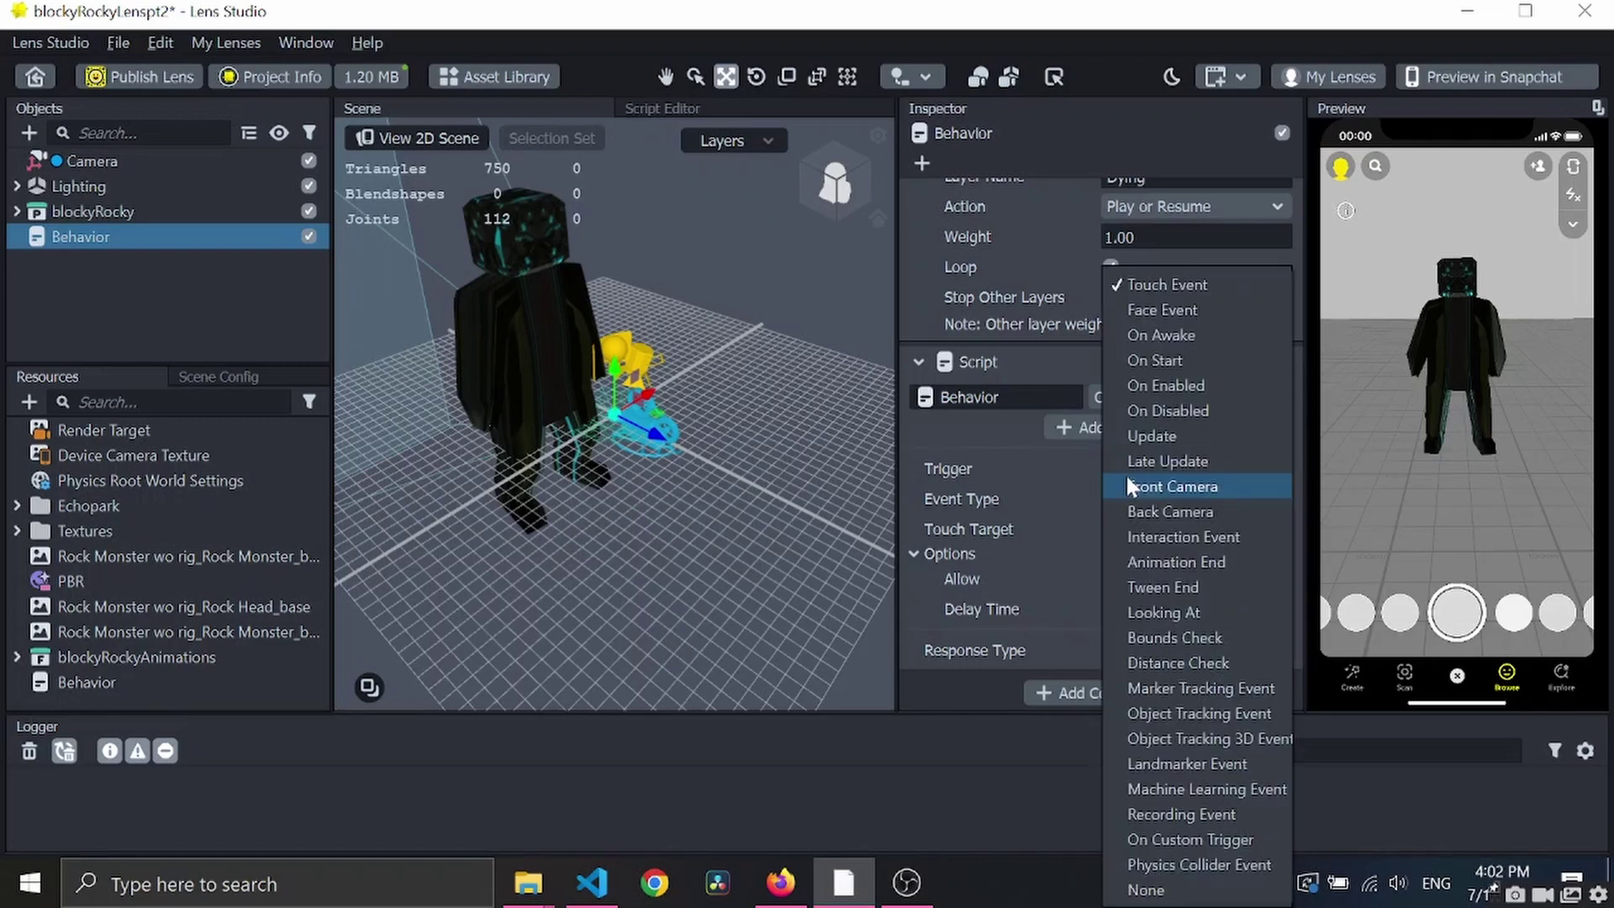
left_click(1210, 661)
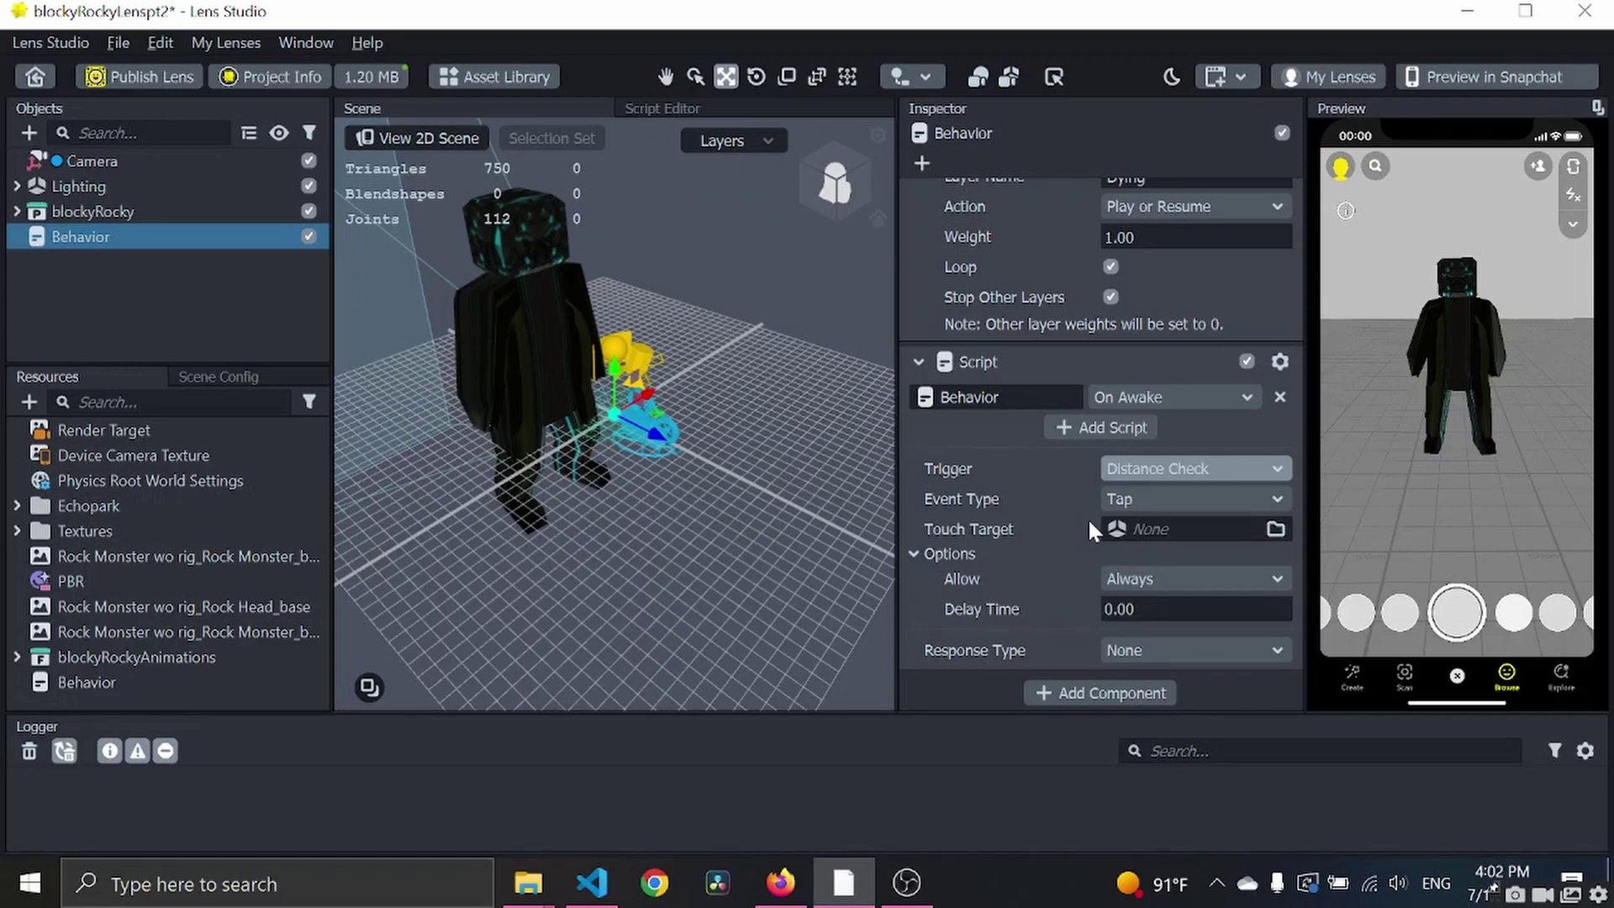
left_click(1151, 498)
left_click(713, 184)
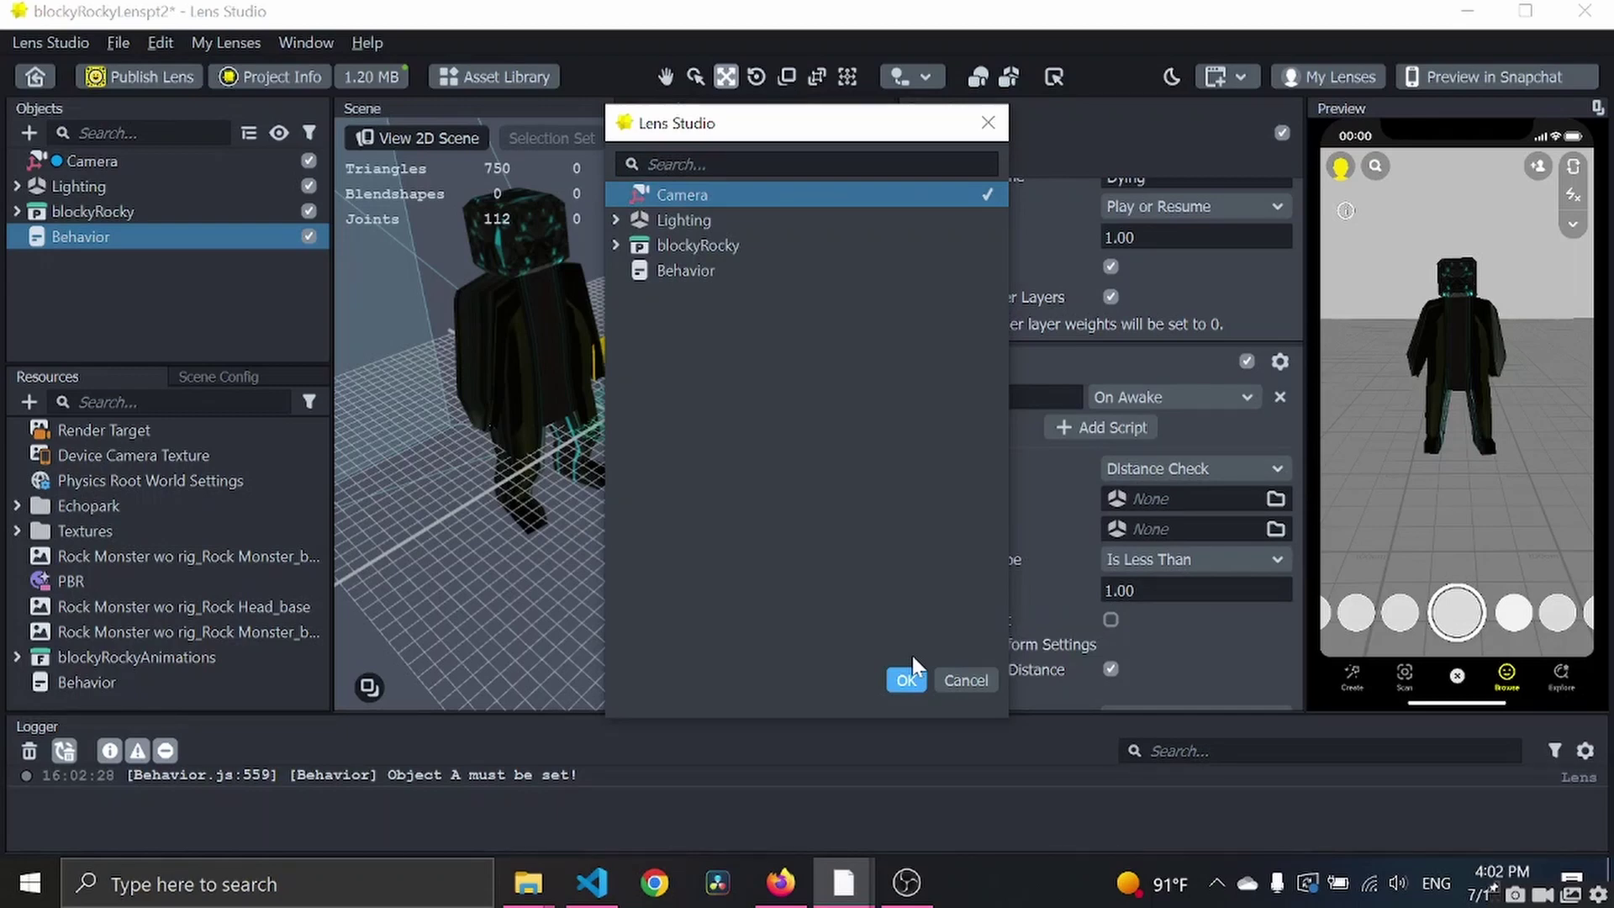
left_click(907, 676)
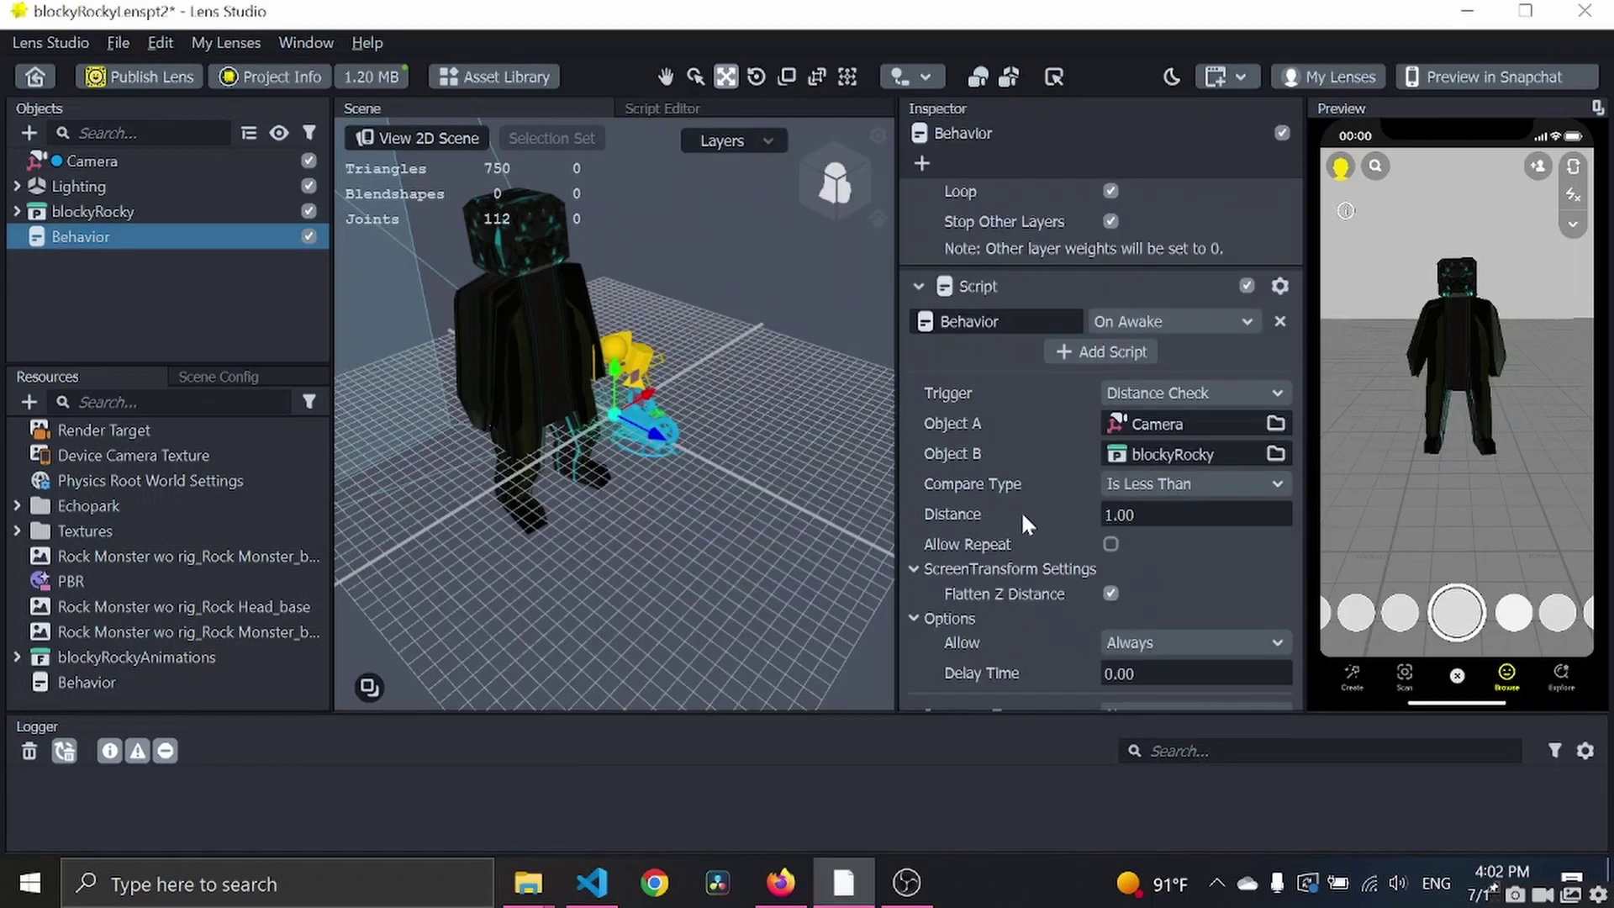
Set Compare Type to Is Greater Than, distance 500, and response type Animate Mesh.
left_click(1162, 481)
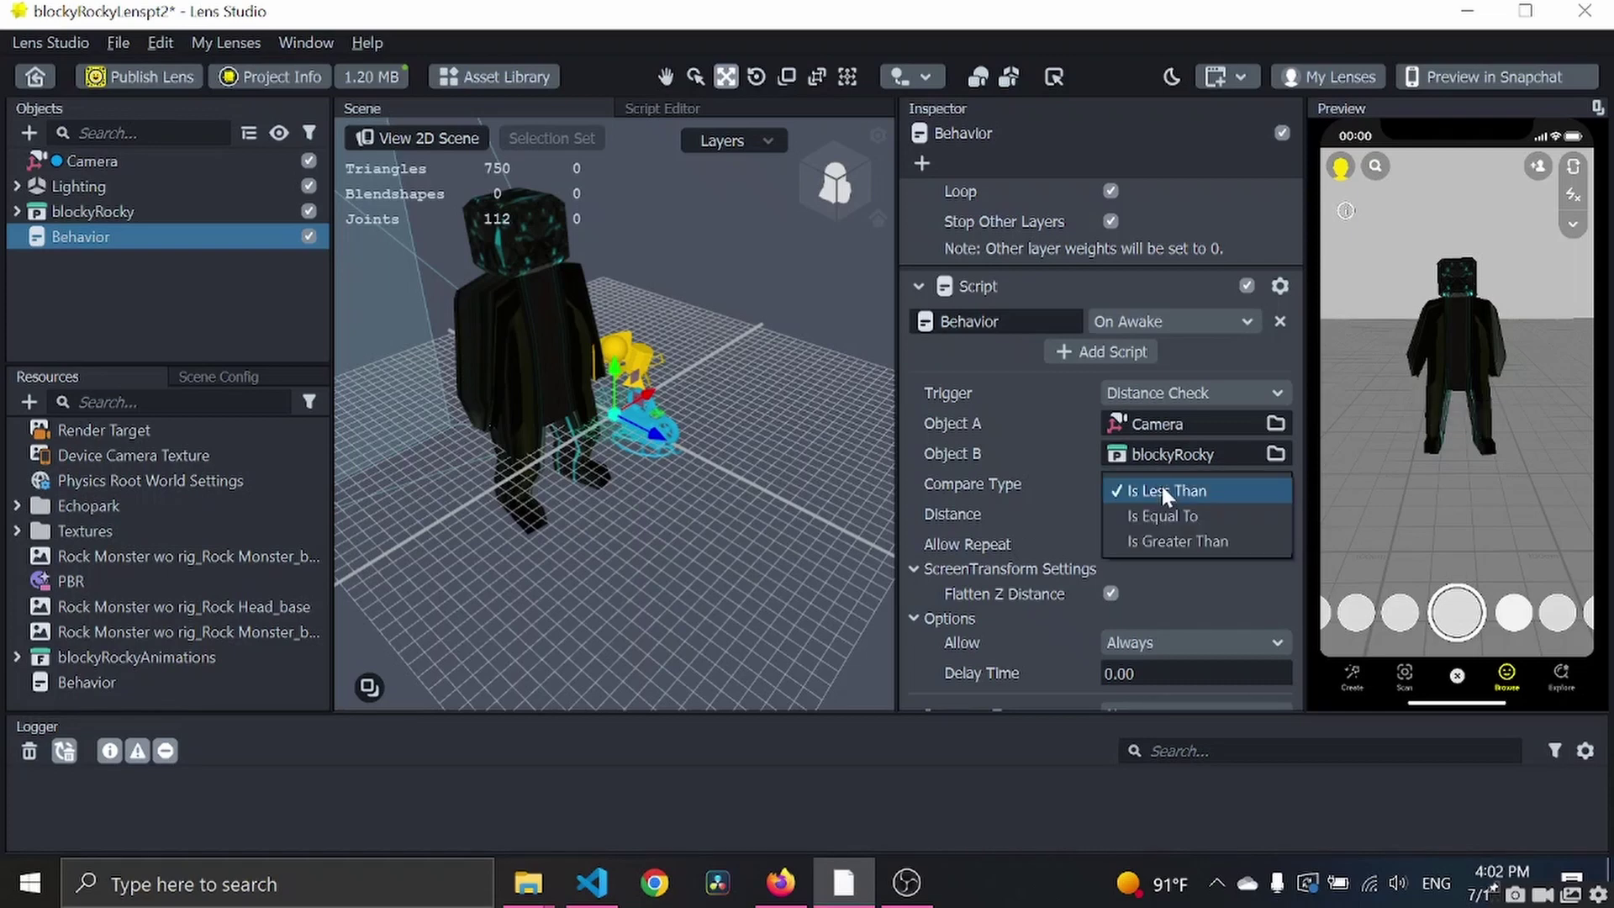
left_click(1178, 543)
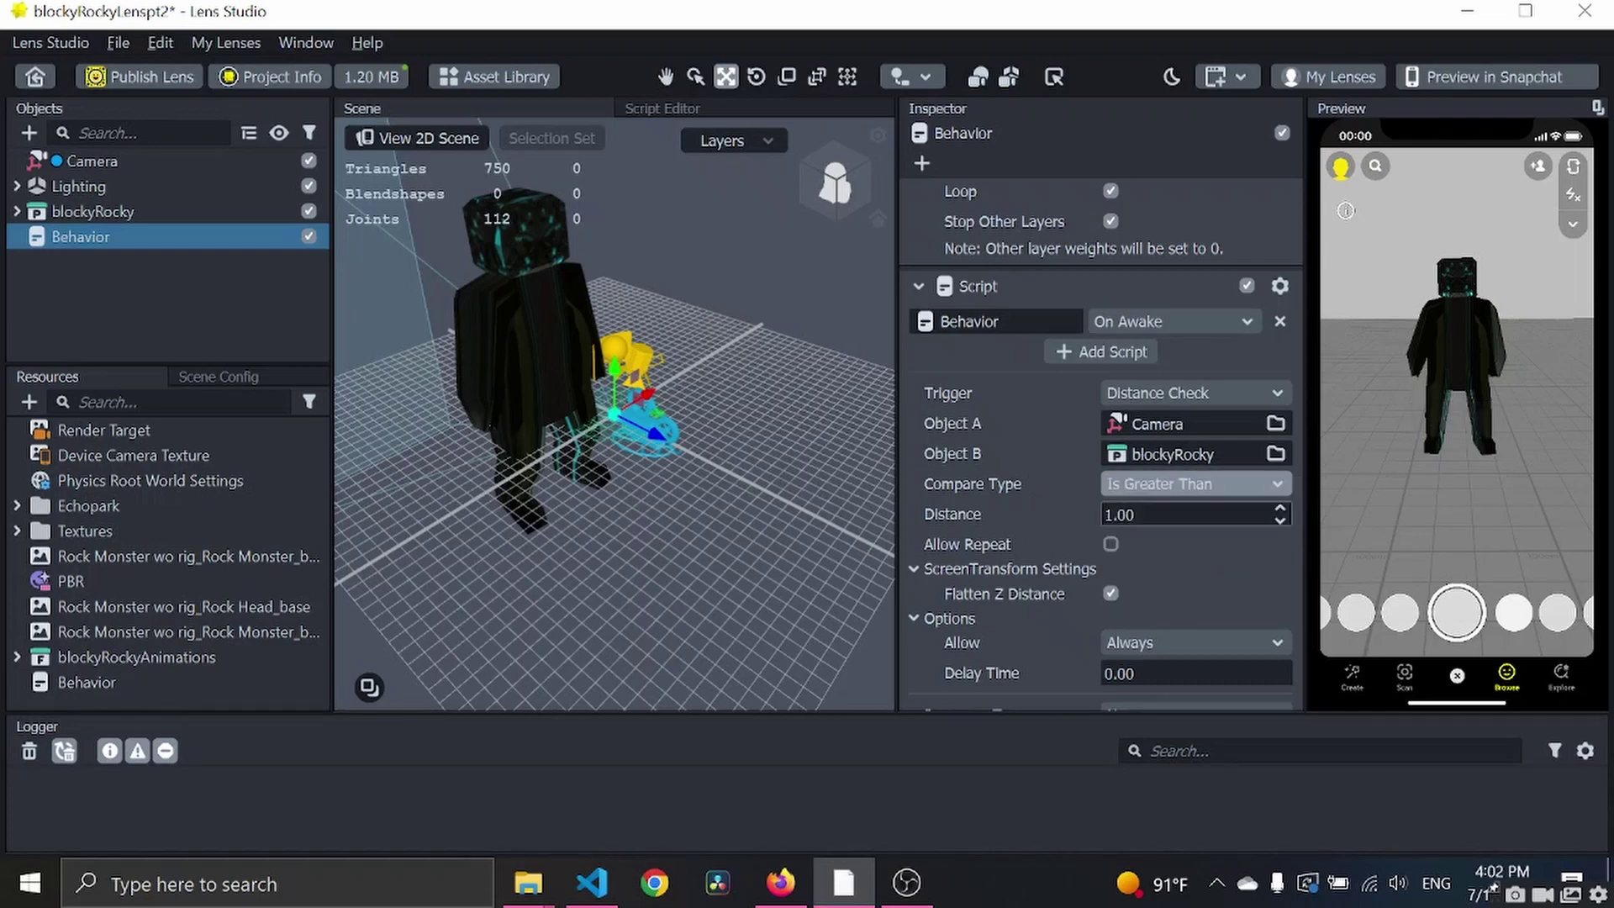
key("Tab")
type("500")
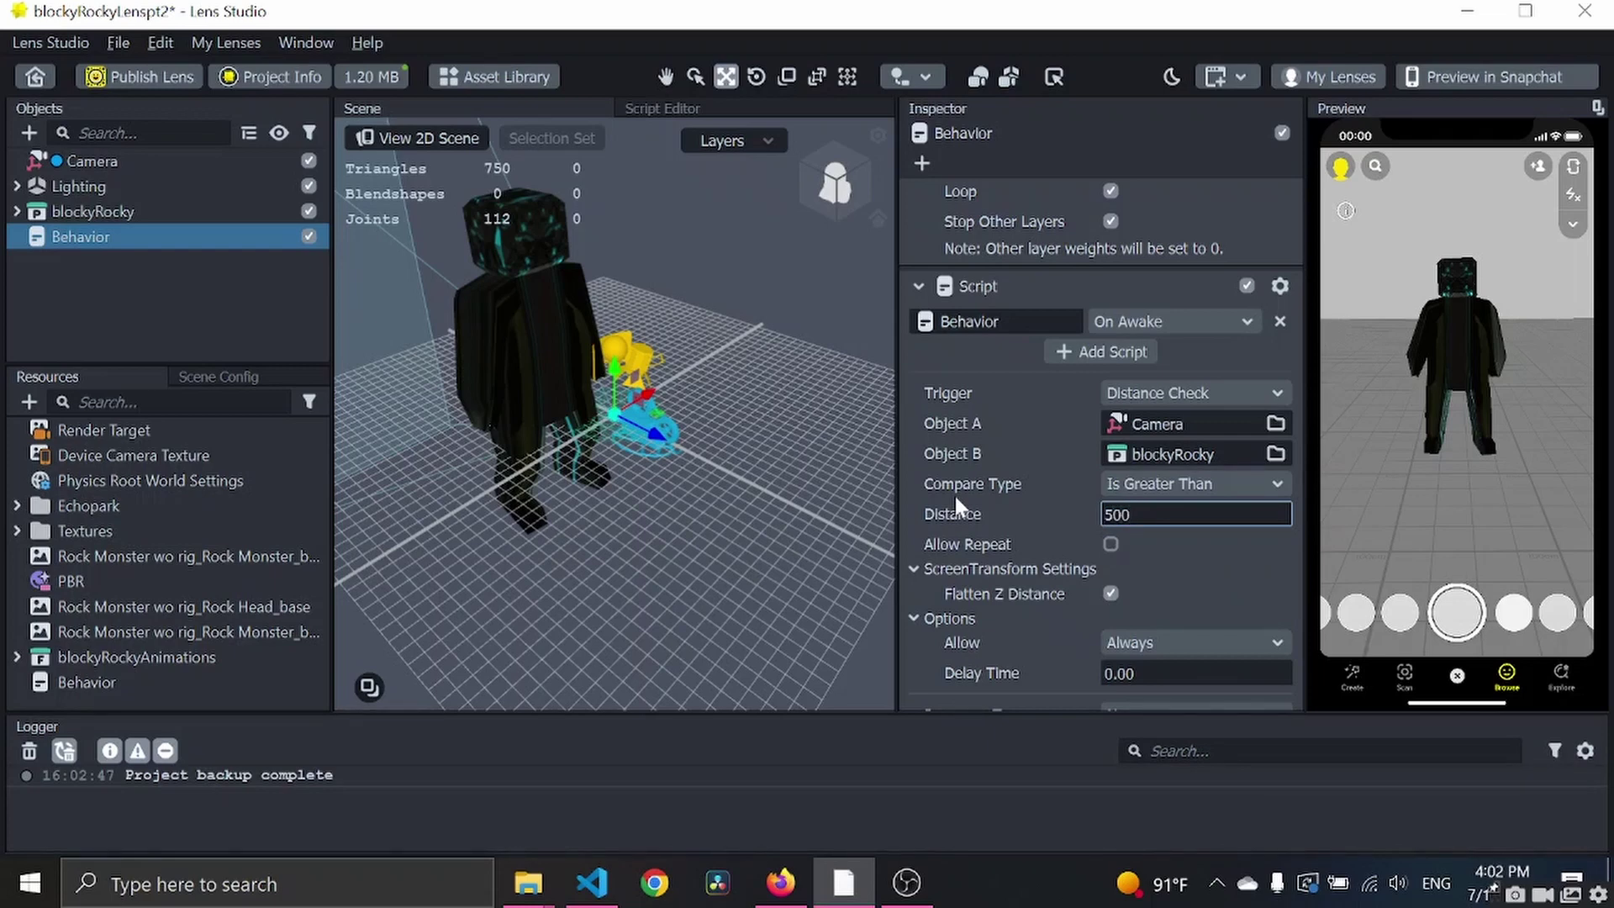
key("Tab")
scroll(1249, 581, "down", 1)
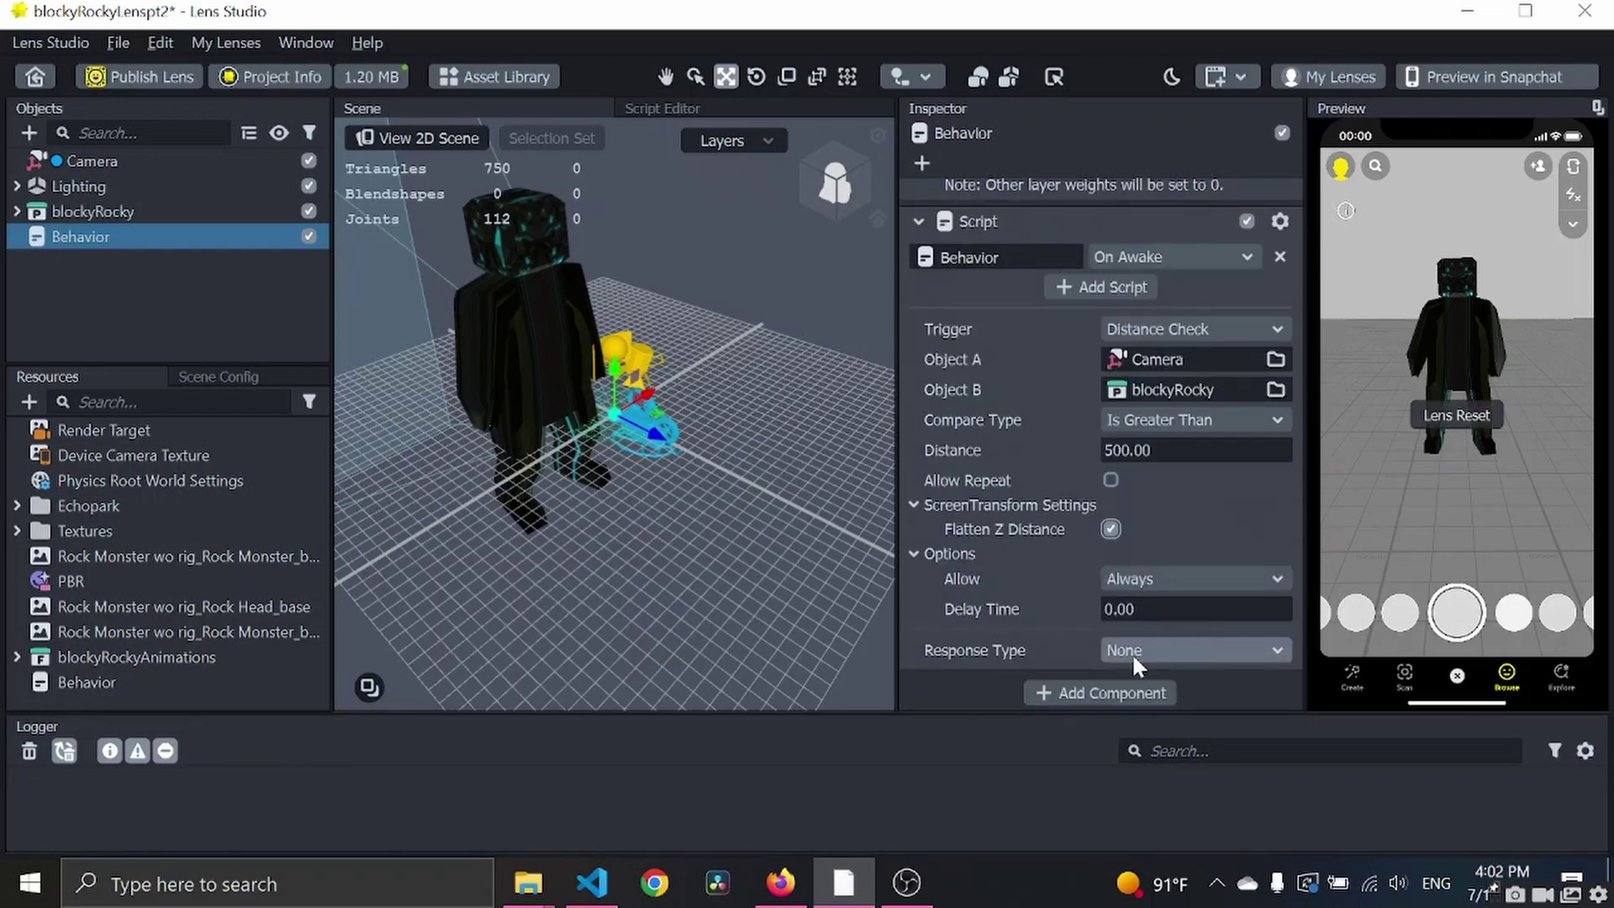
left_click(1187, 653)
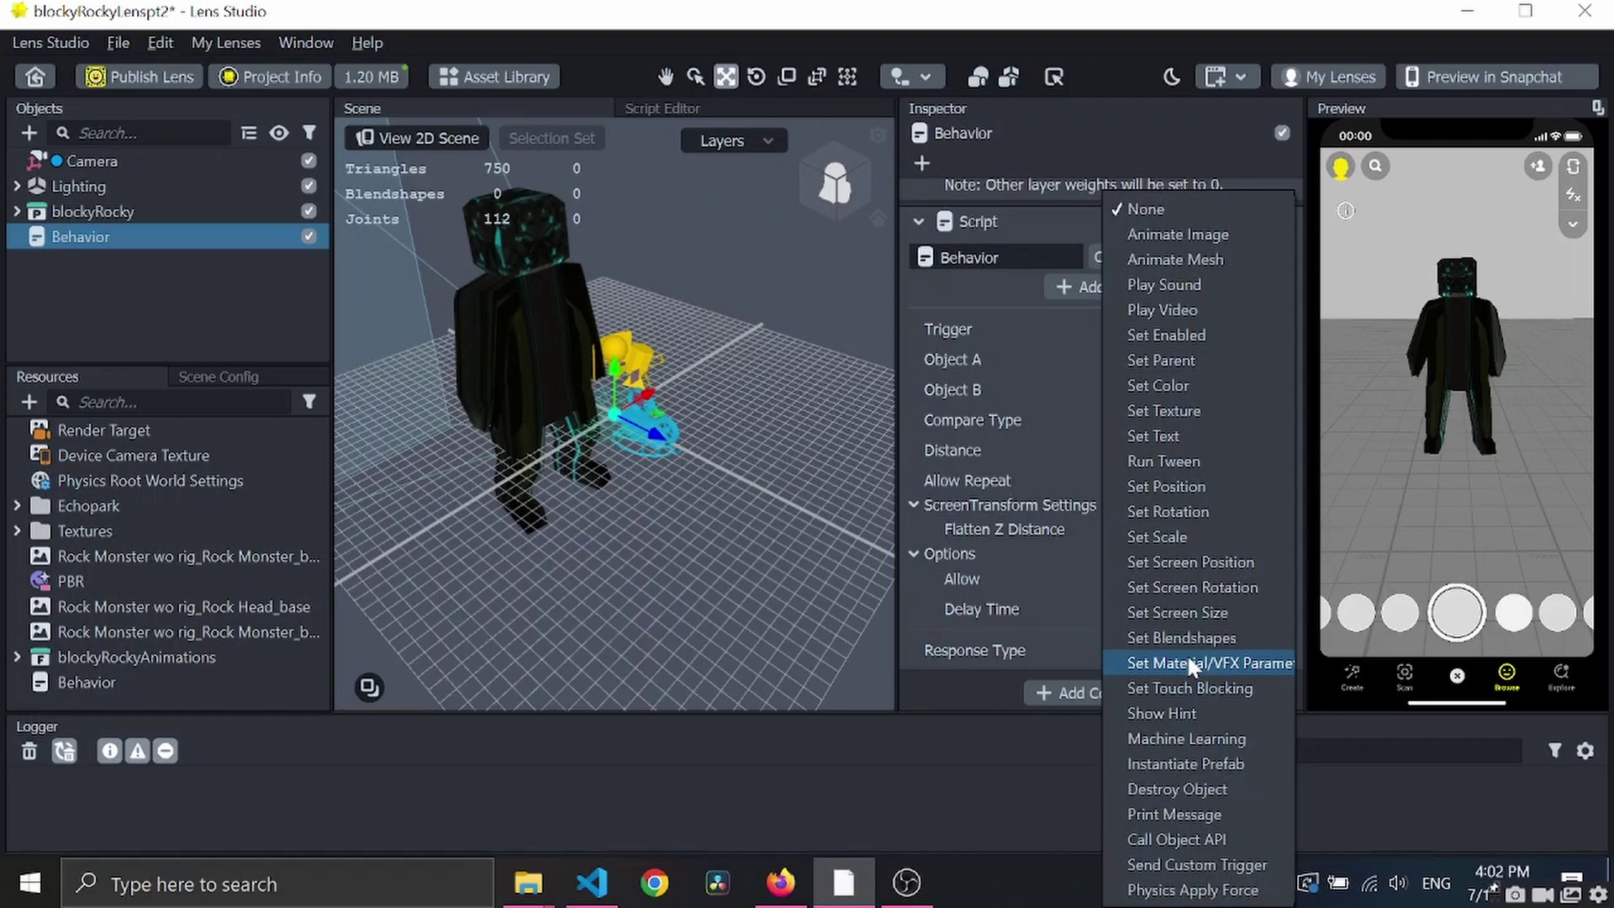
left_click(1249, 260)
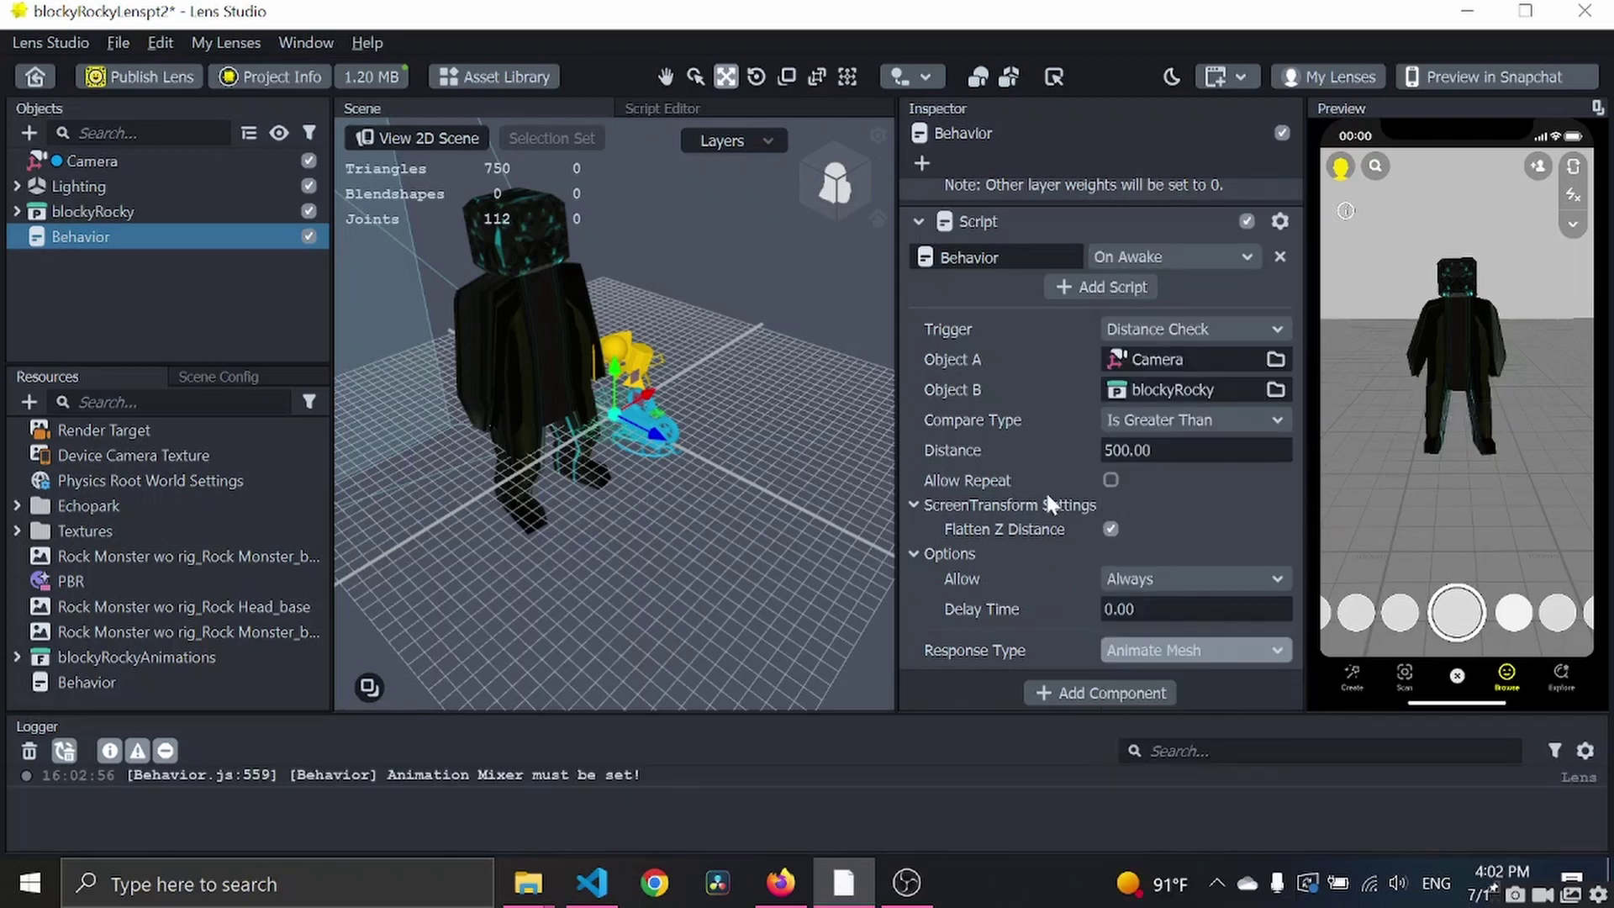
Enable Loop, target the blockyRocky : component_72 Animation Mixer, and enter Walk as the layer name.
scroll(1046, 491, "down", 3)
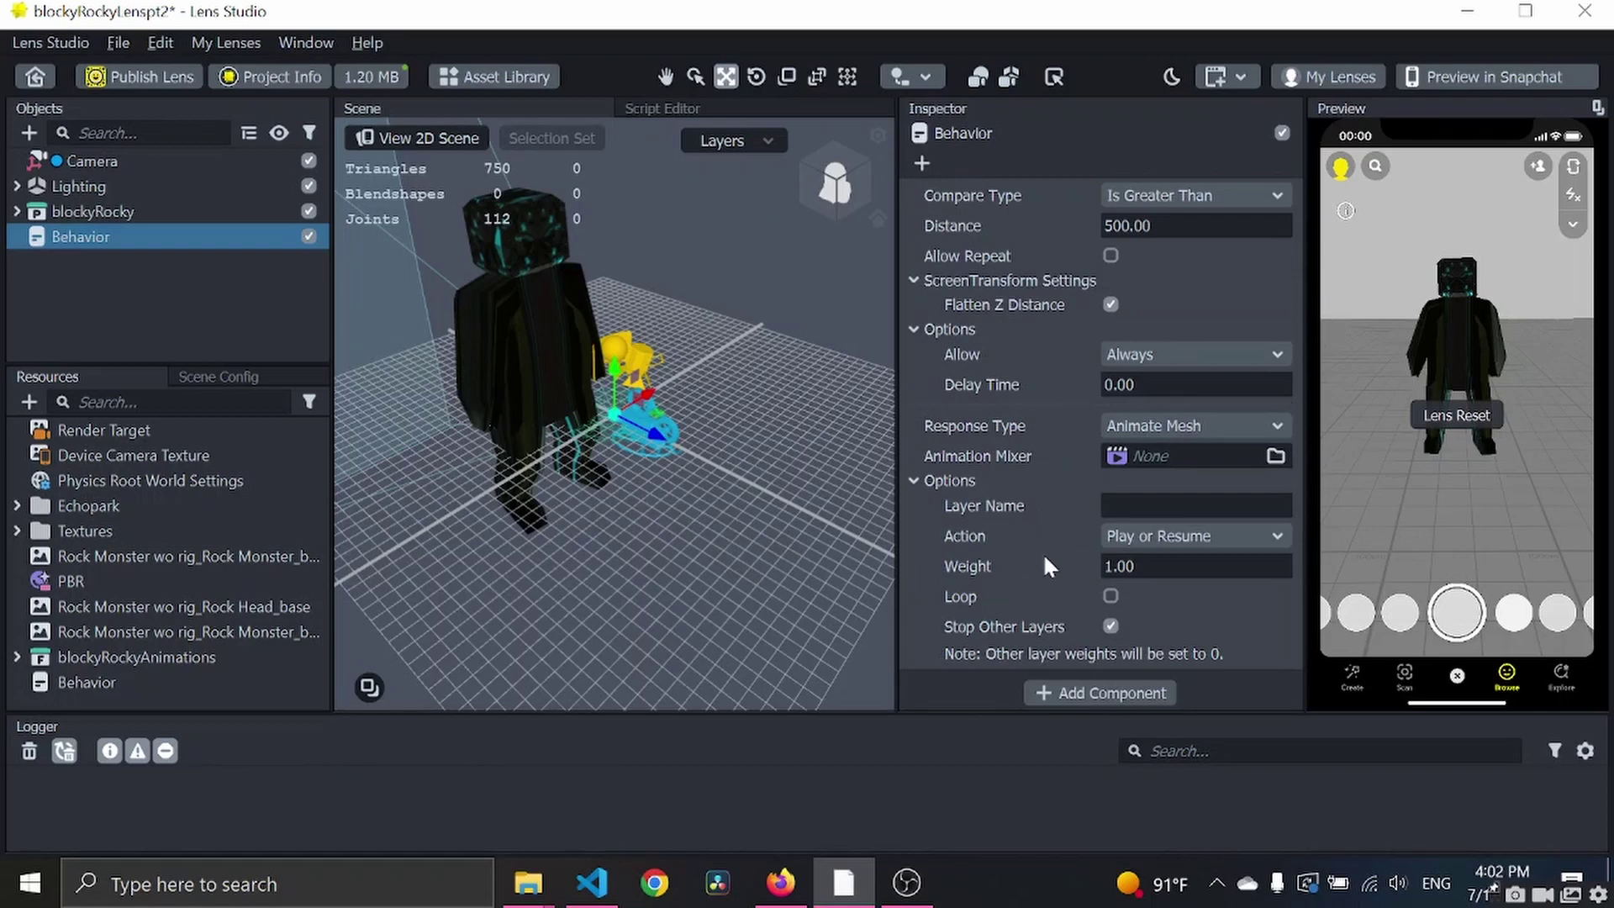
left_click(1111, 595)
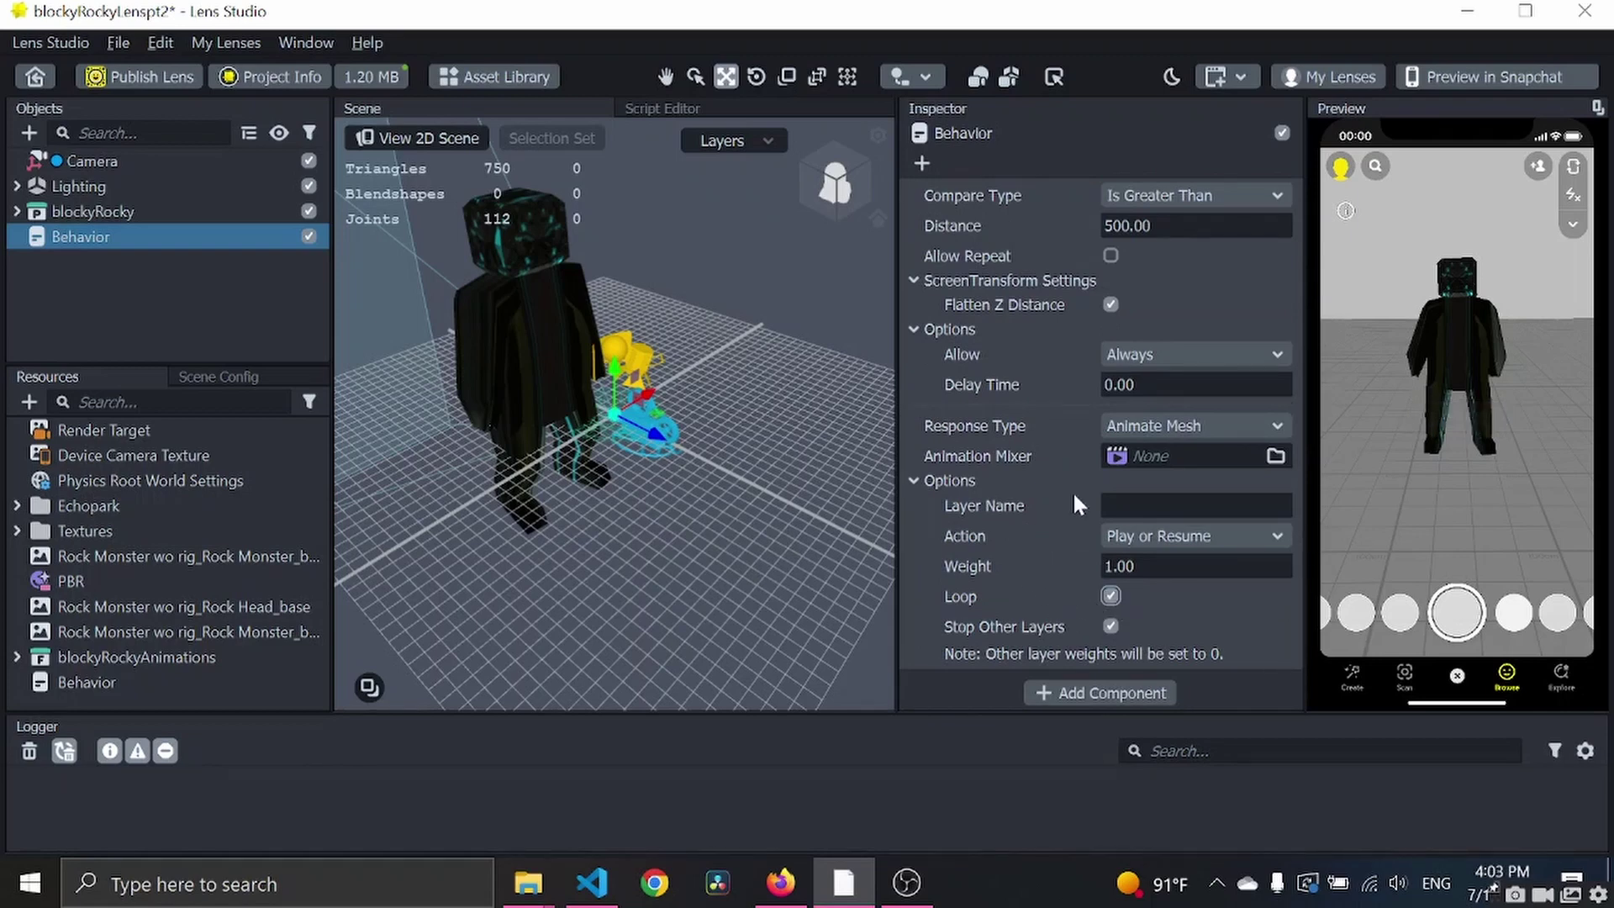
left_click(1149, 461)
left_click(792, 194)
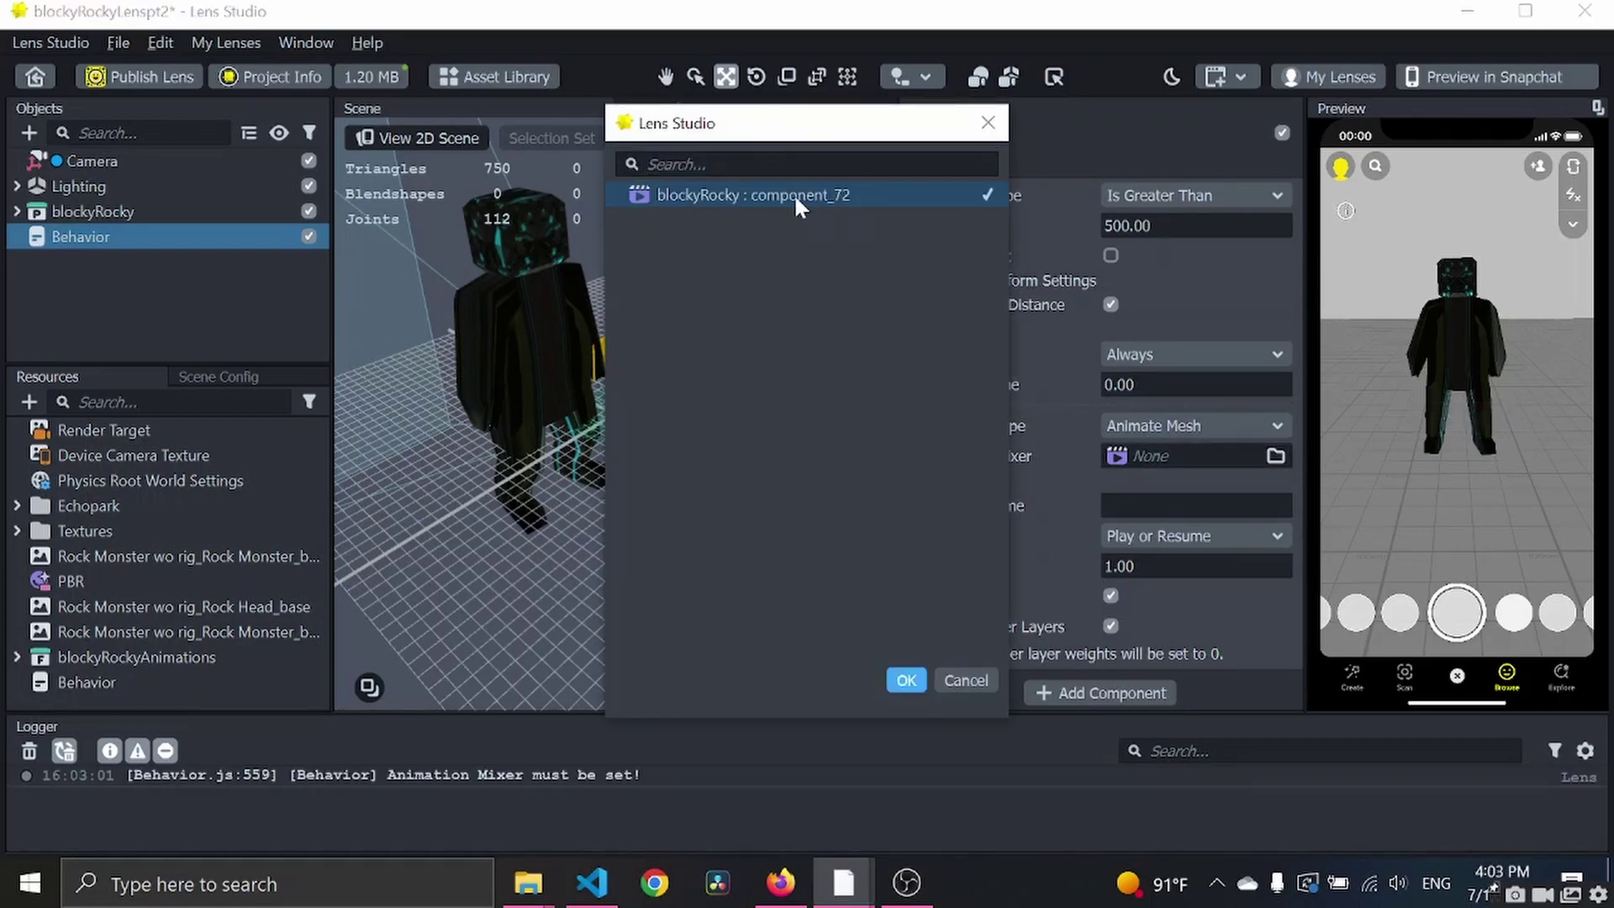
left_click(906, 680)
left_click(1131, 506)
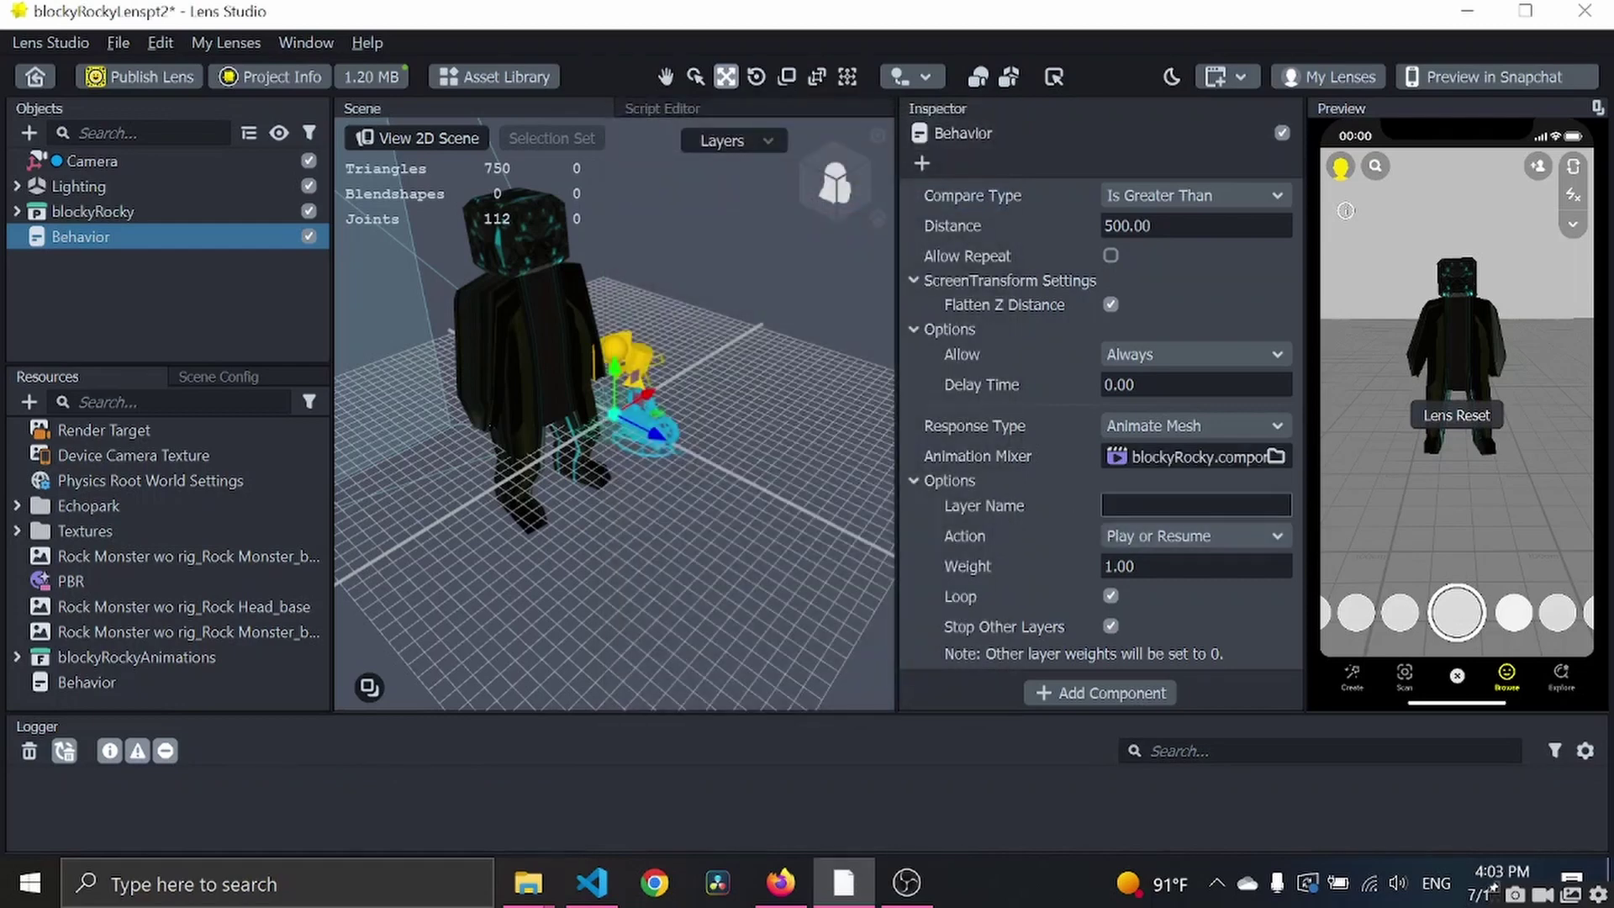
type("Walk")
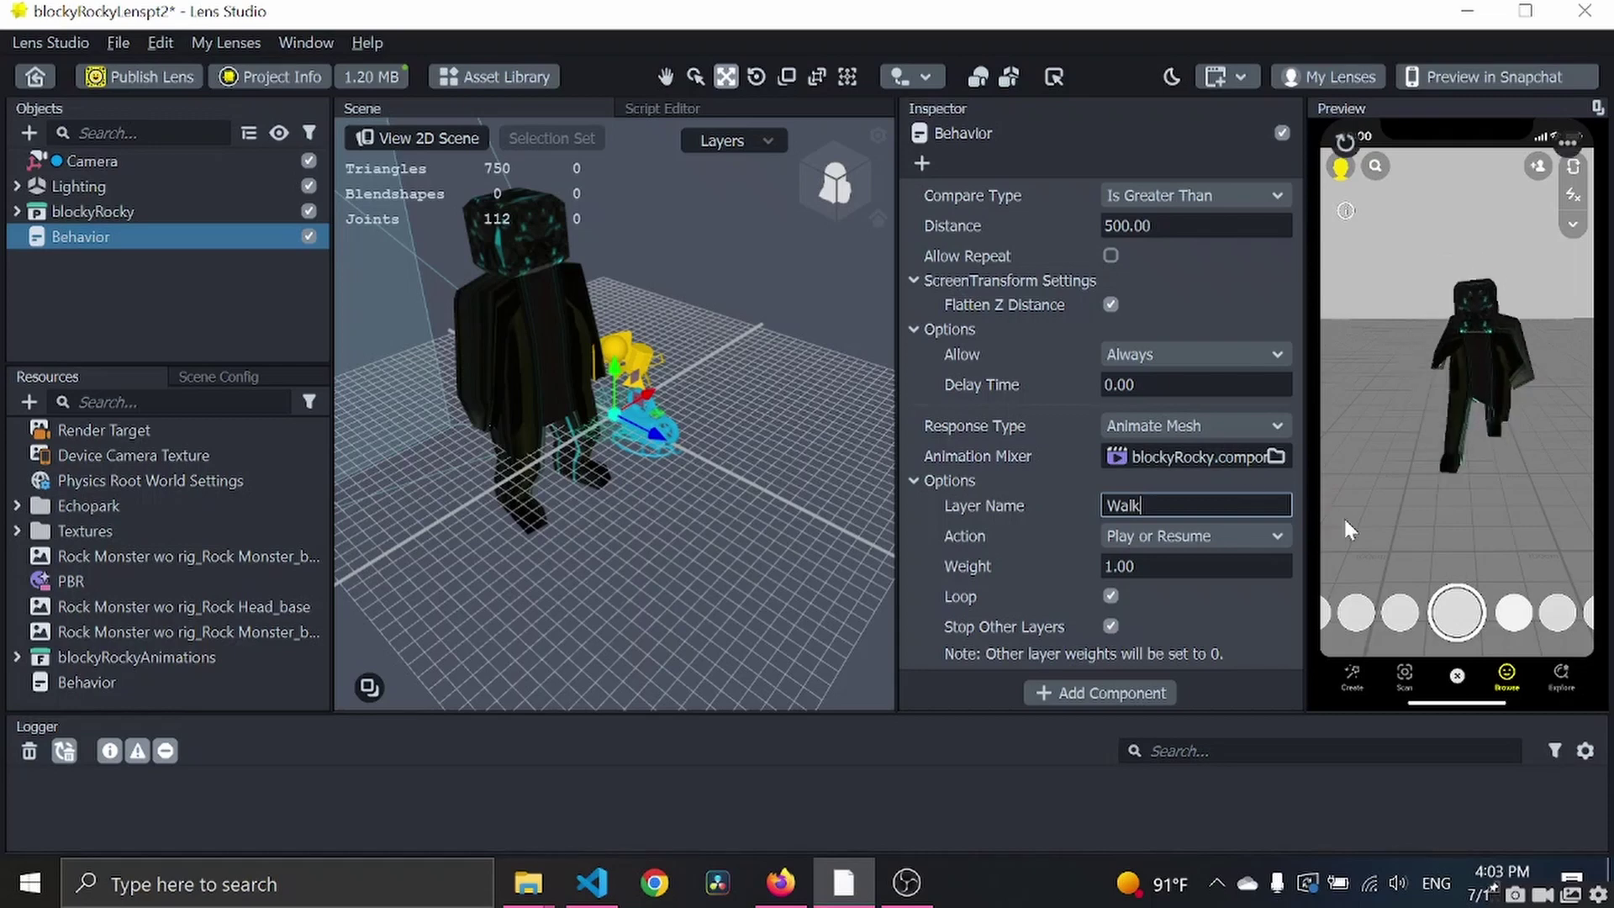
Commit Walk as the layer name so the preview restarts with the character walking.
left_click(1489, 471)
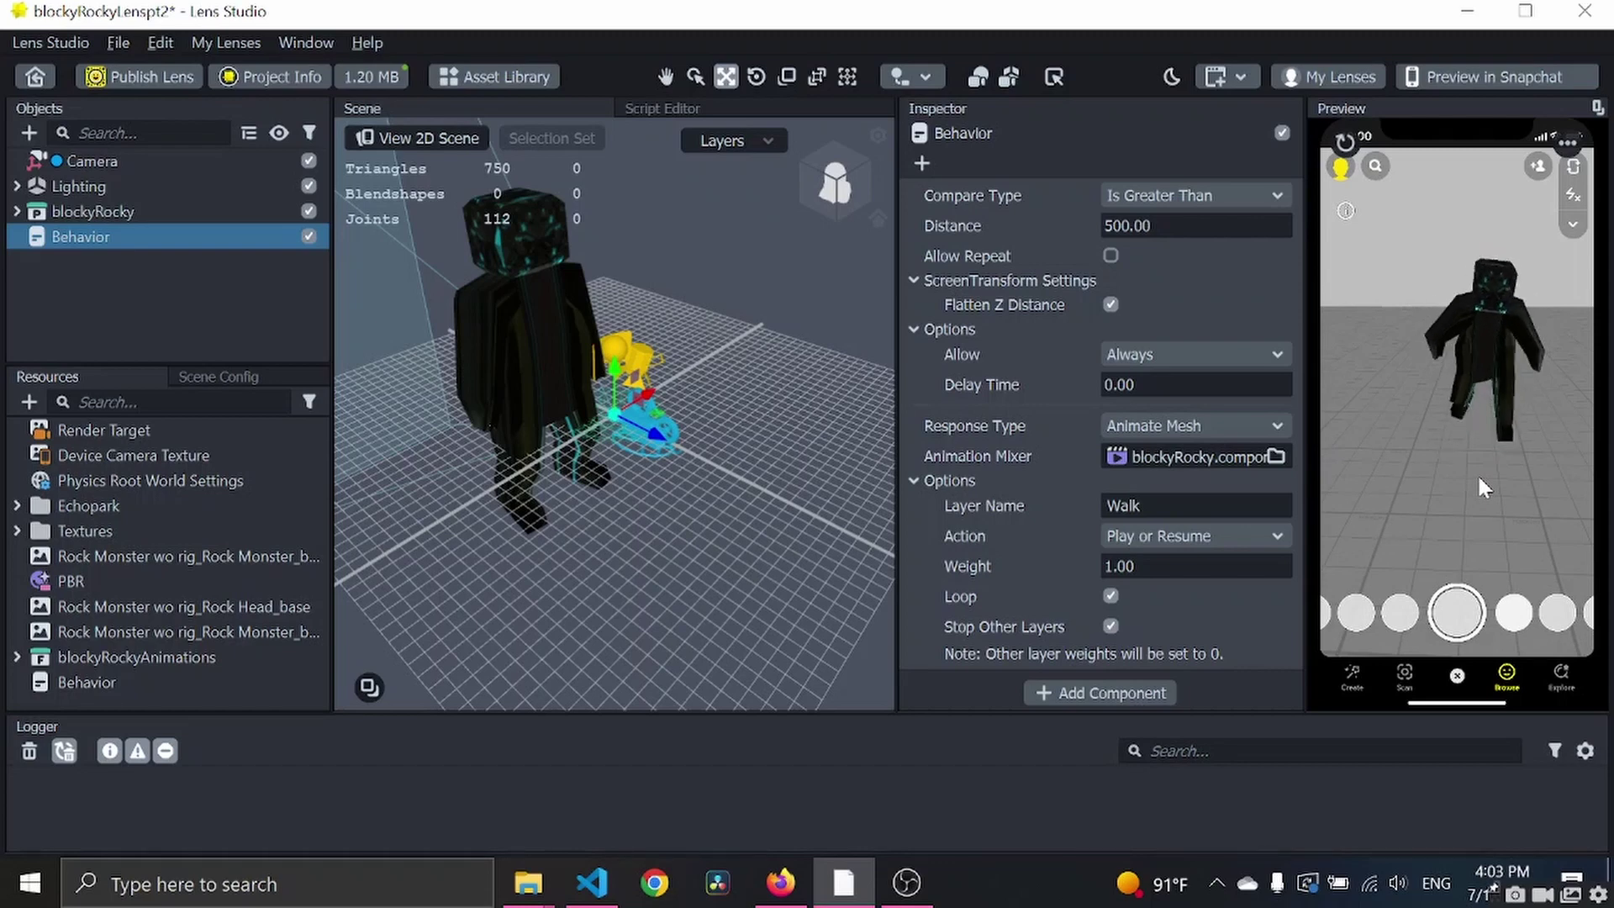
Review the trigger event options, keeping the trigger set to Distance Check.
scroll(1153, 536, "up", 3)
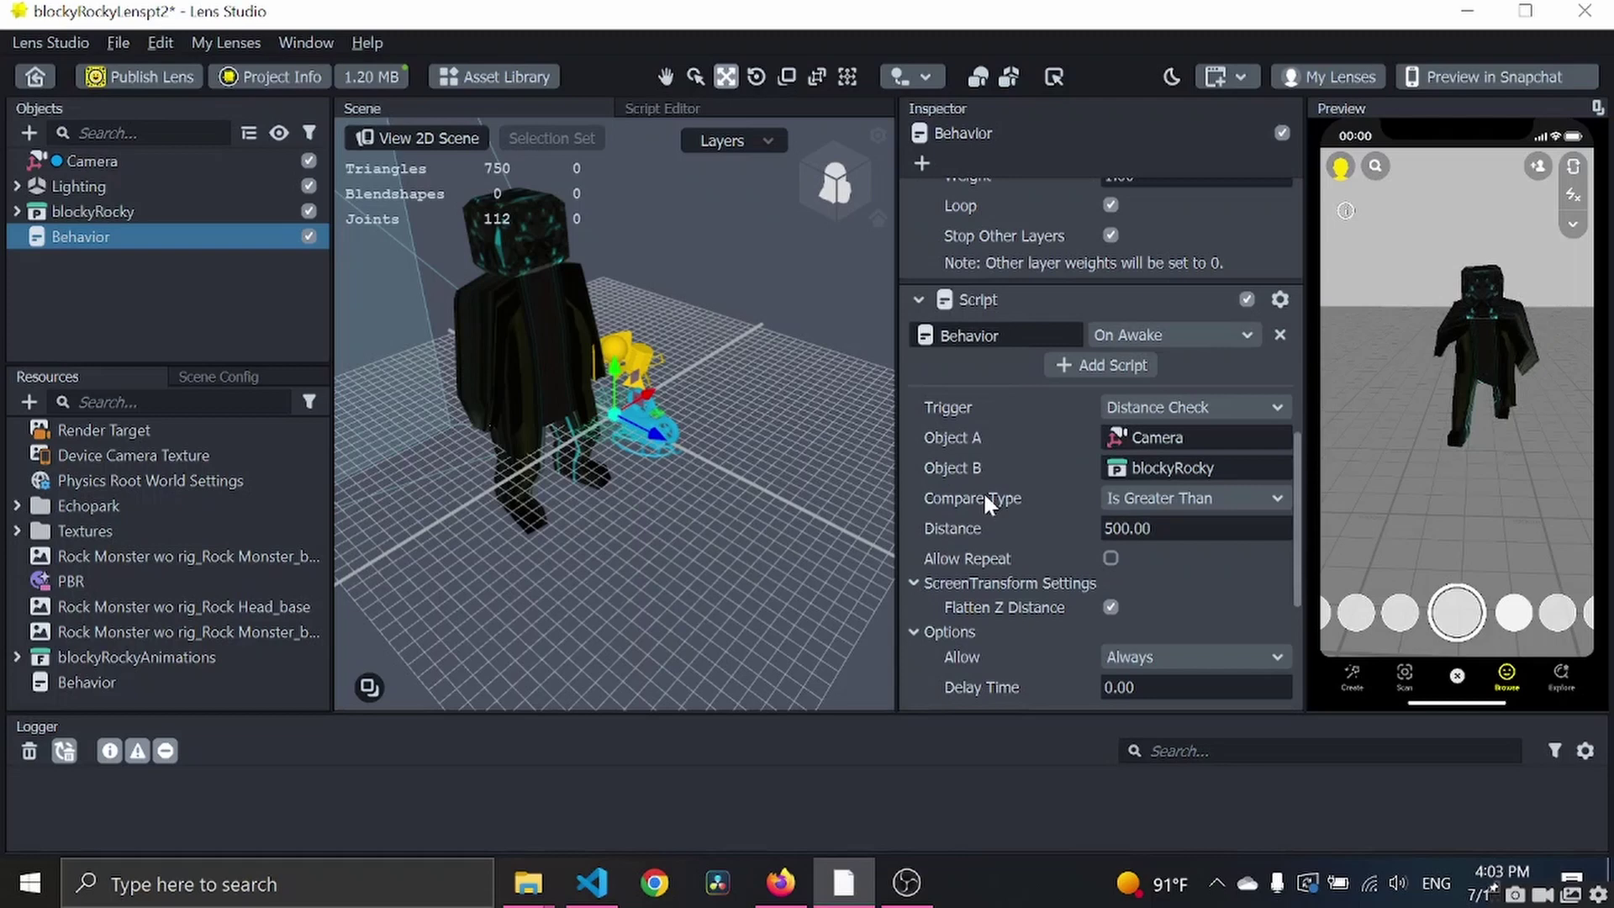
left_click(1147, 407)
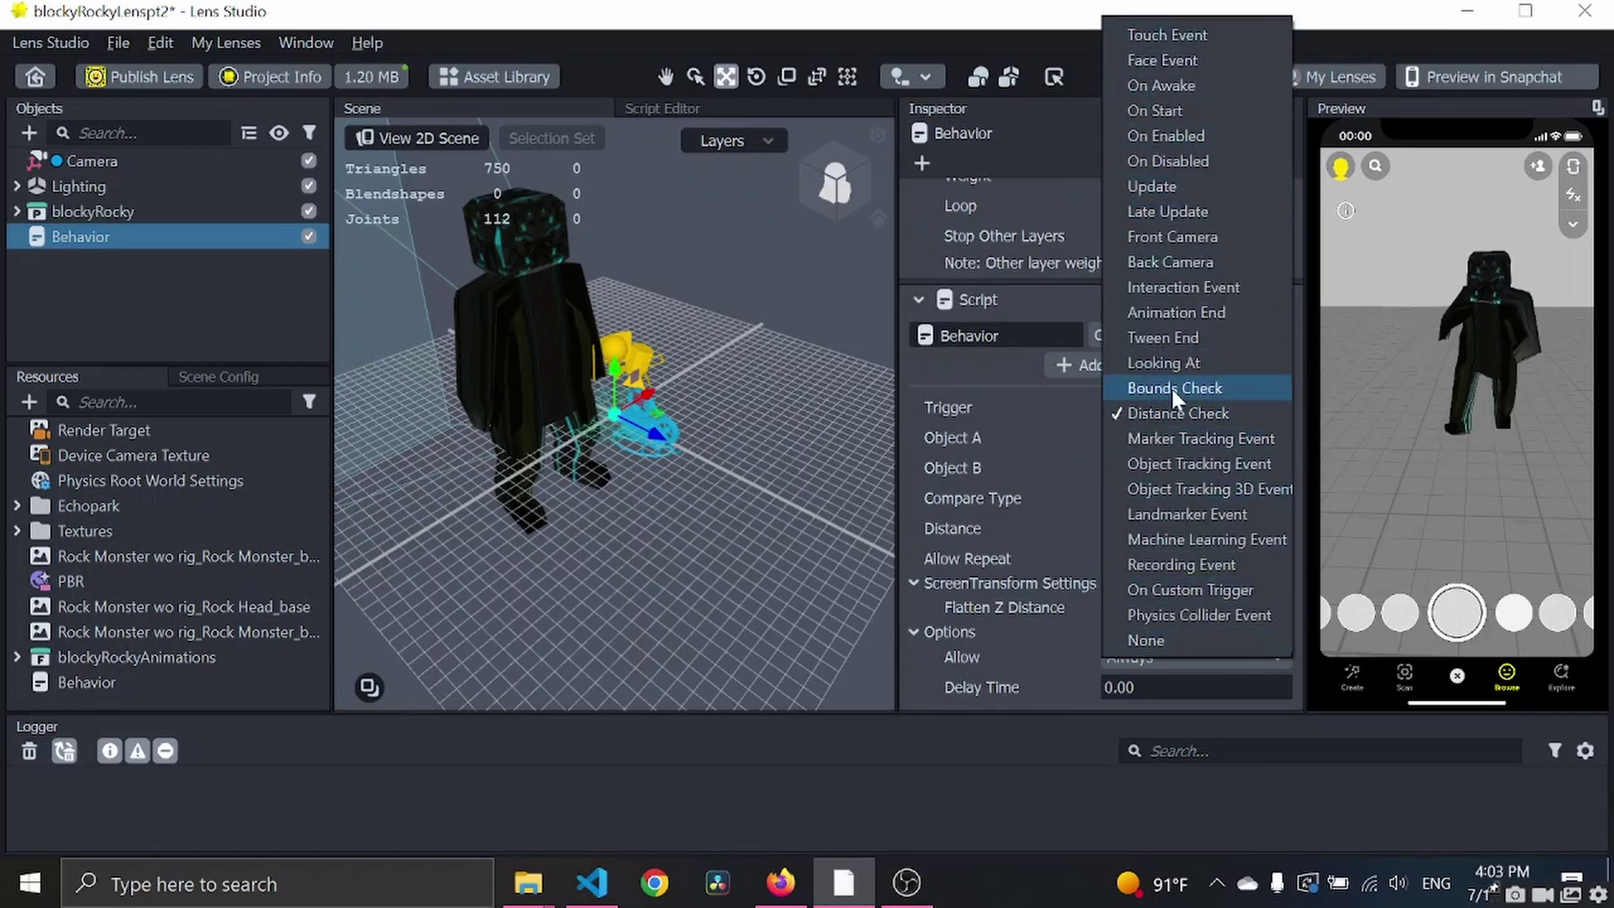
left_click(1018, 548)
Check the remaining Animate Mesh settings, then deselect the Behavior object in the Scene panel.
scroll(1042, 488, "down", 3)
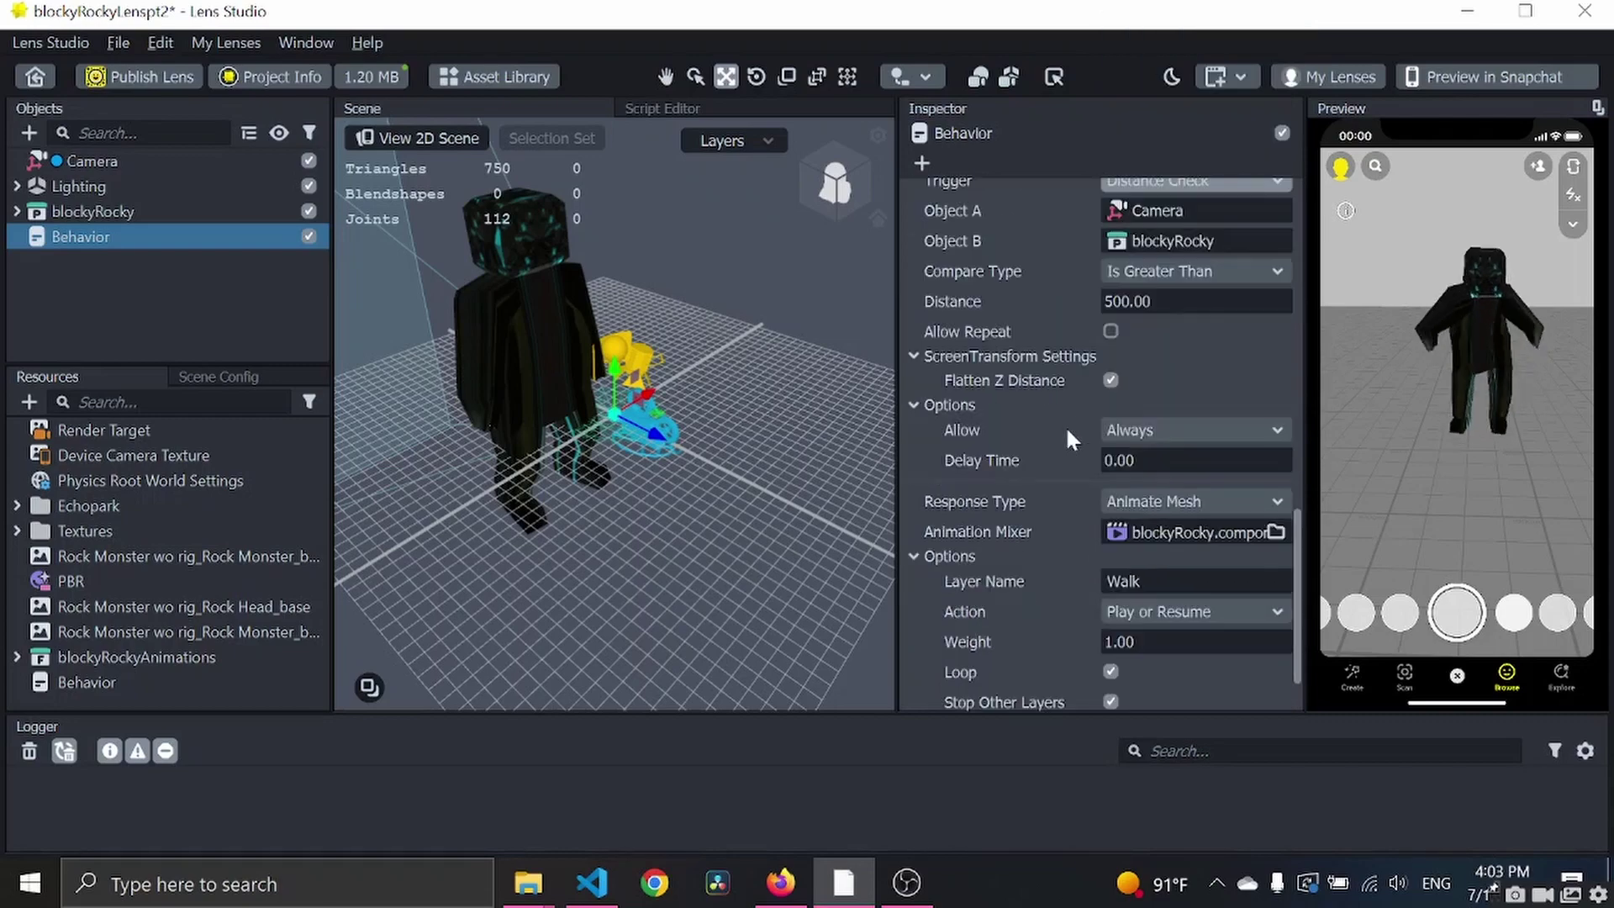
scroll(1076, 471, "down", 1)
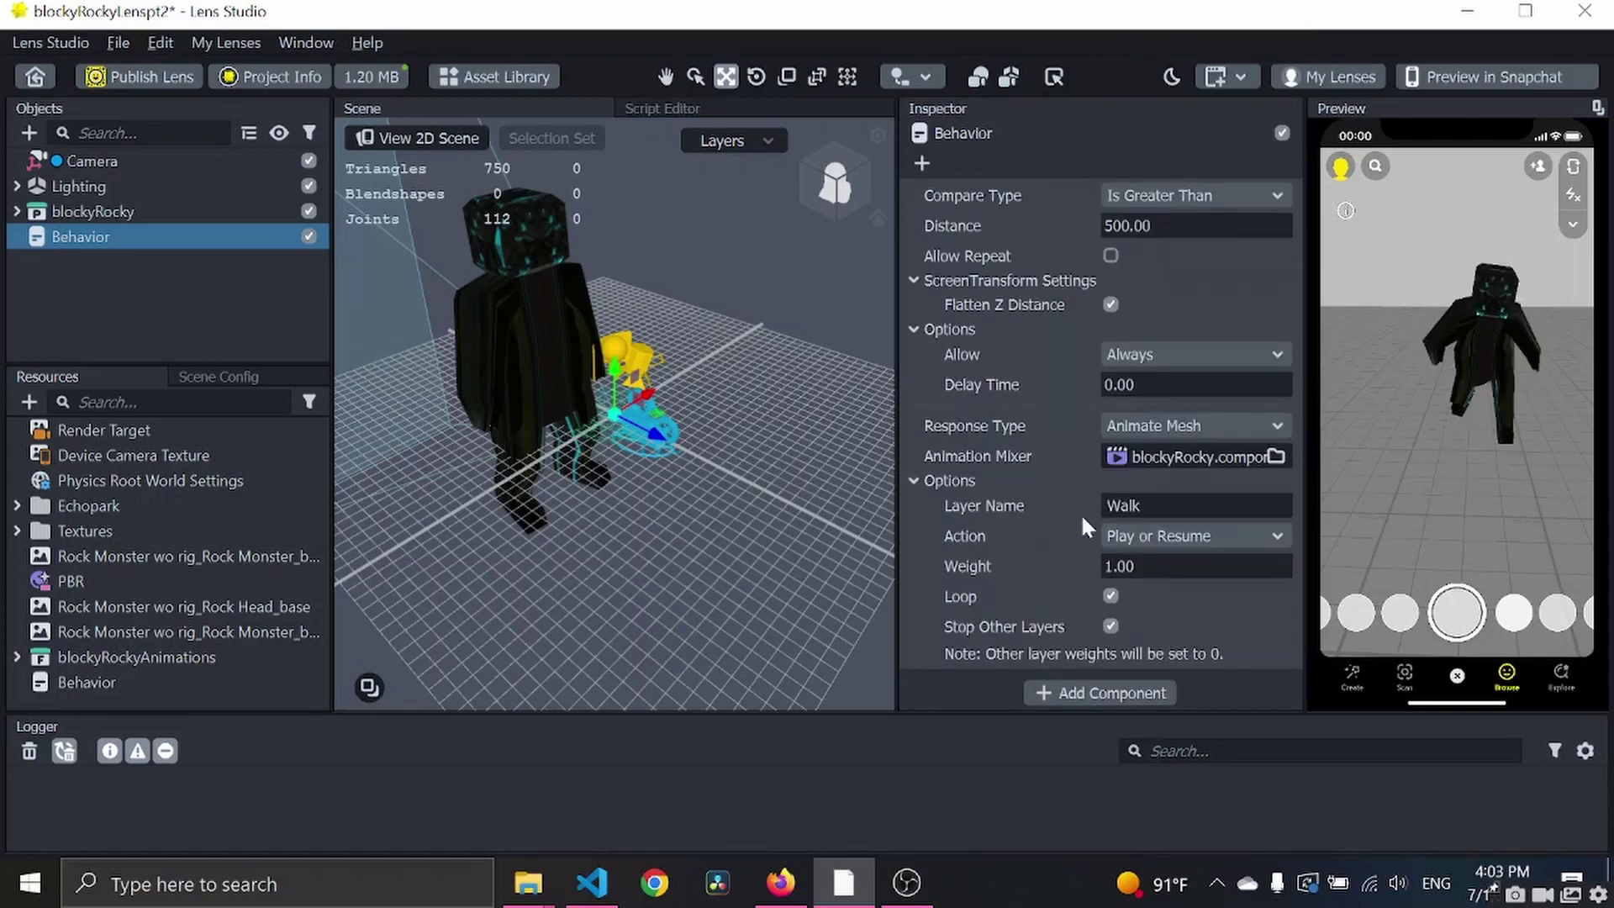
scroll(1009, 479, "down", 5)
left_click(648, 405)
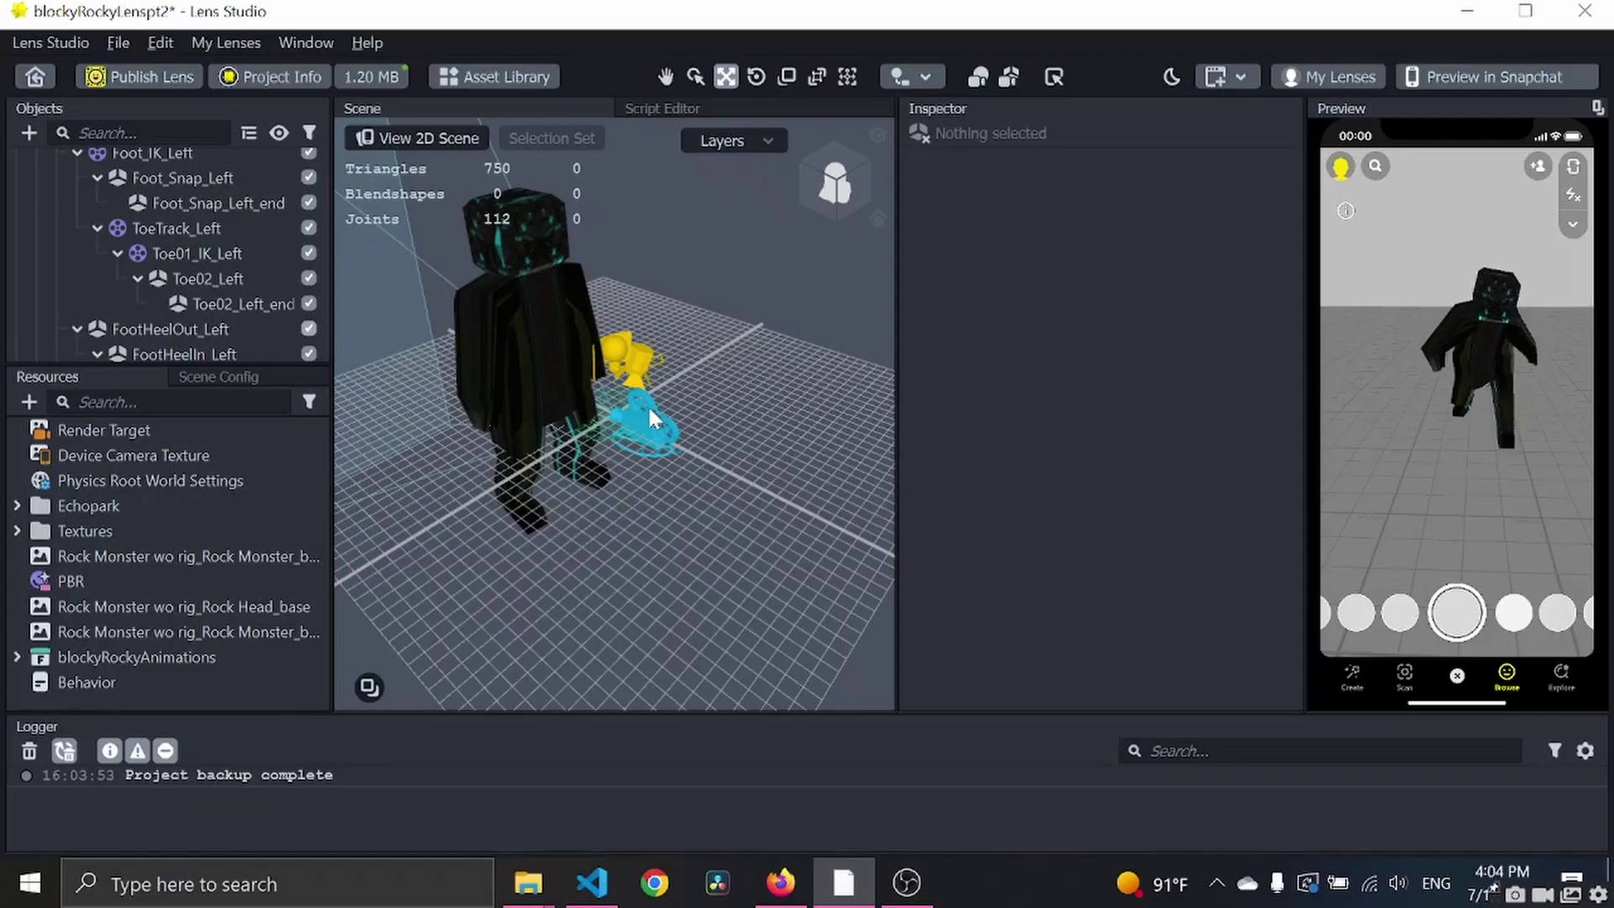